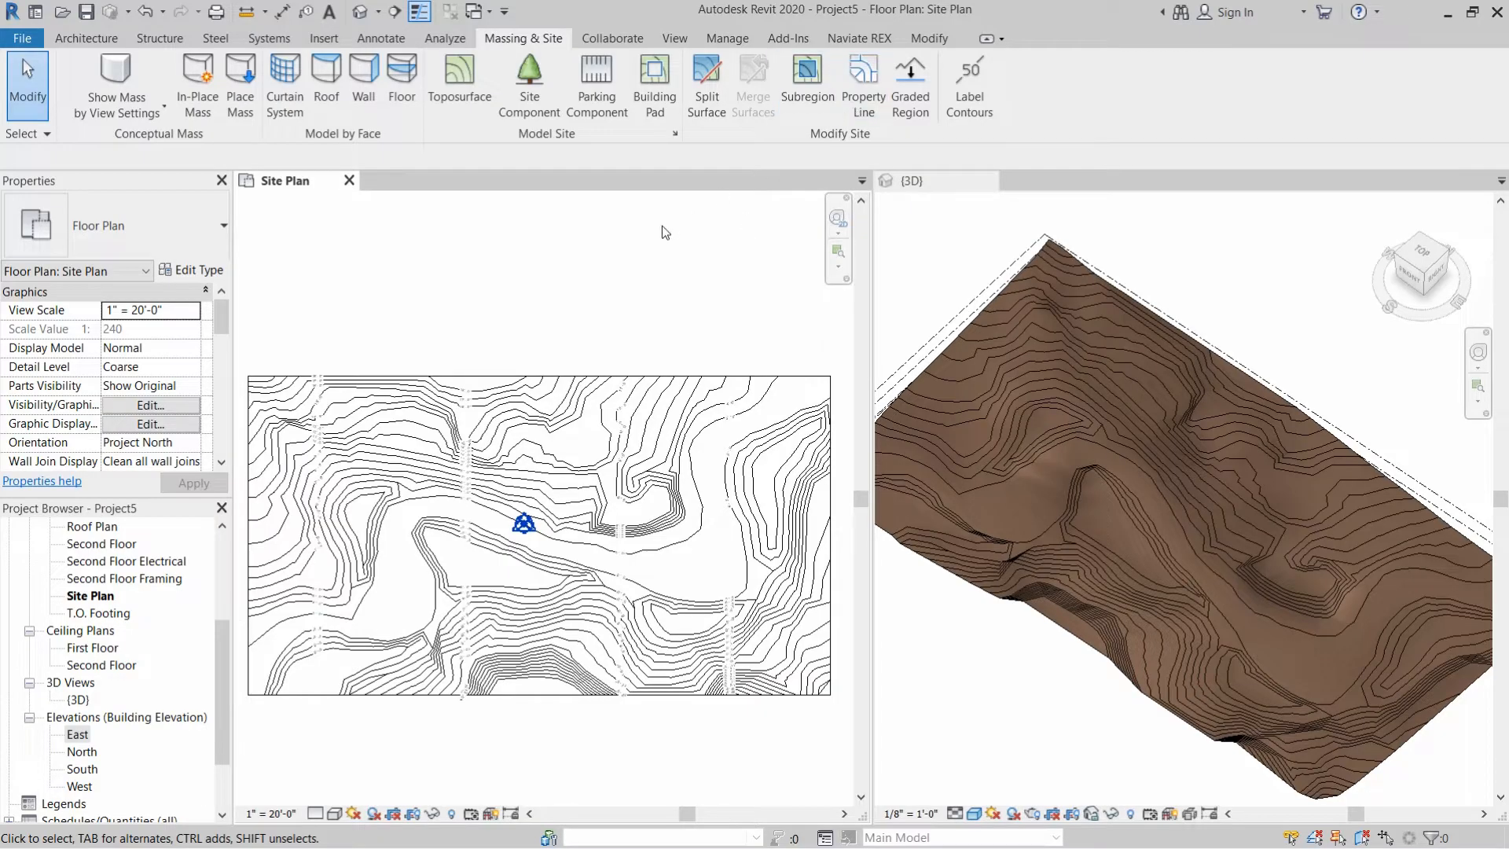
Create a property line by sketching a rectangle about 84' by 52' over the upper-left part of the toposurface, and finish the sketch.
{"action": "left_click", "coordinate": [861, 95]}
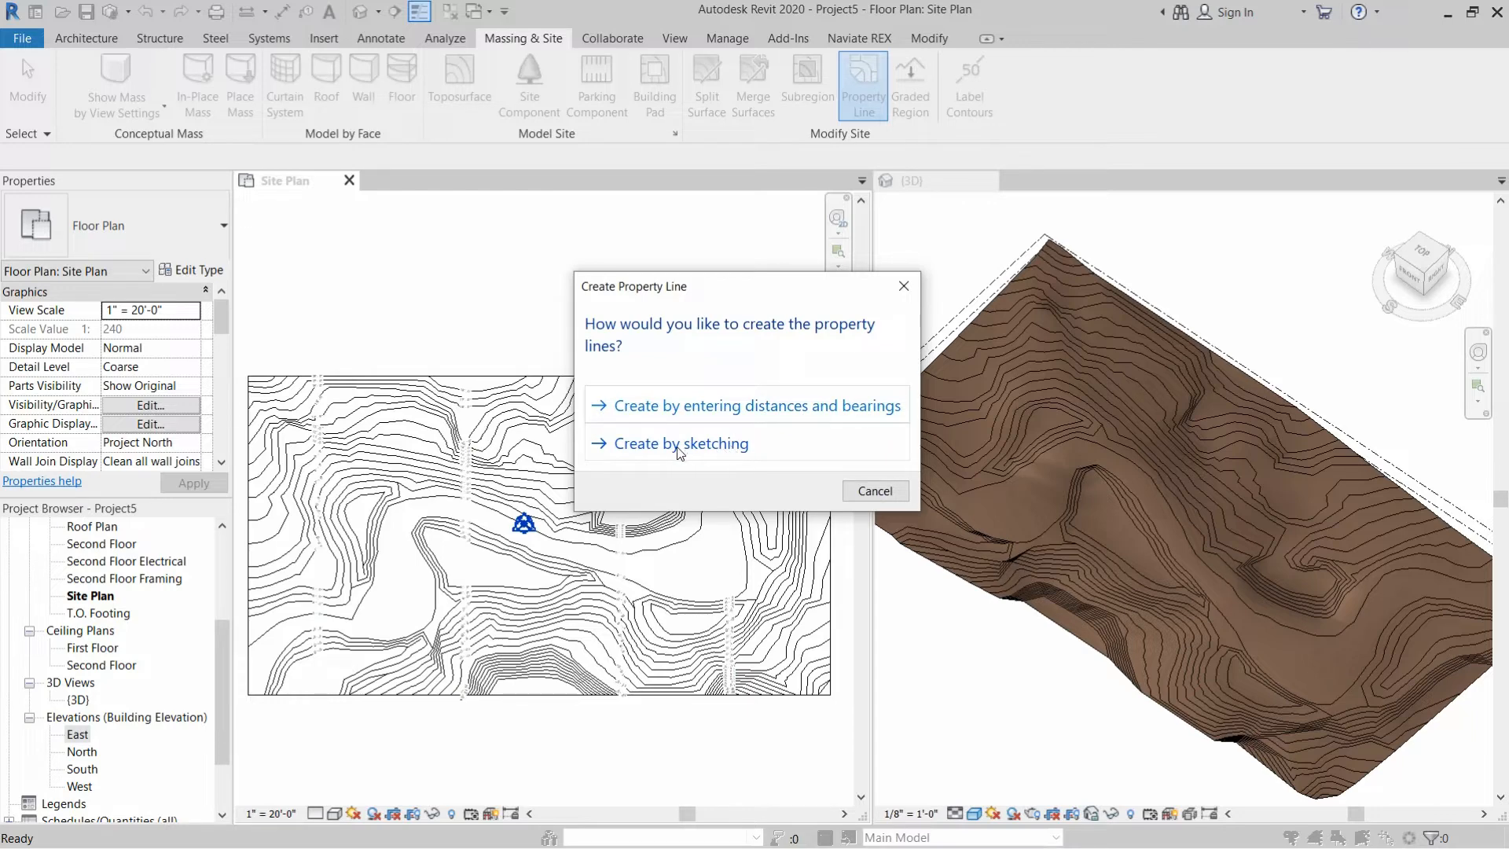
{"action": "left_click", "coordinate": [699, 452]}
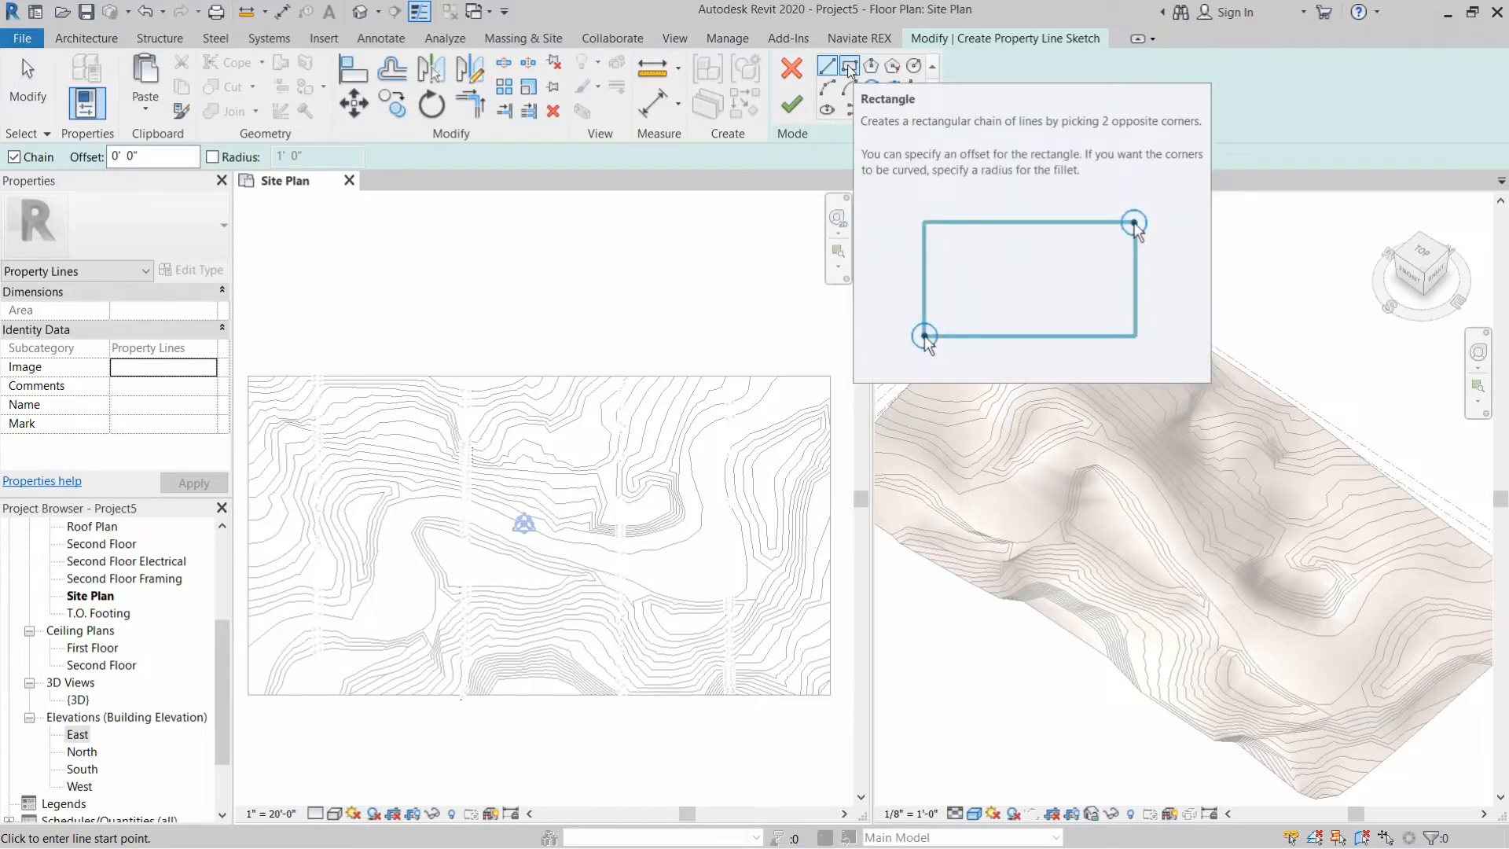
{"action": "left_click", "coordinate": [848, 67]}
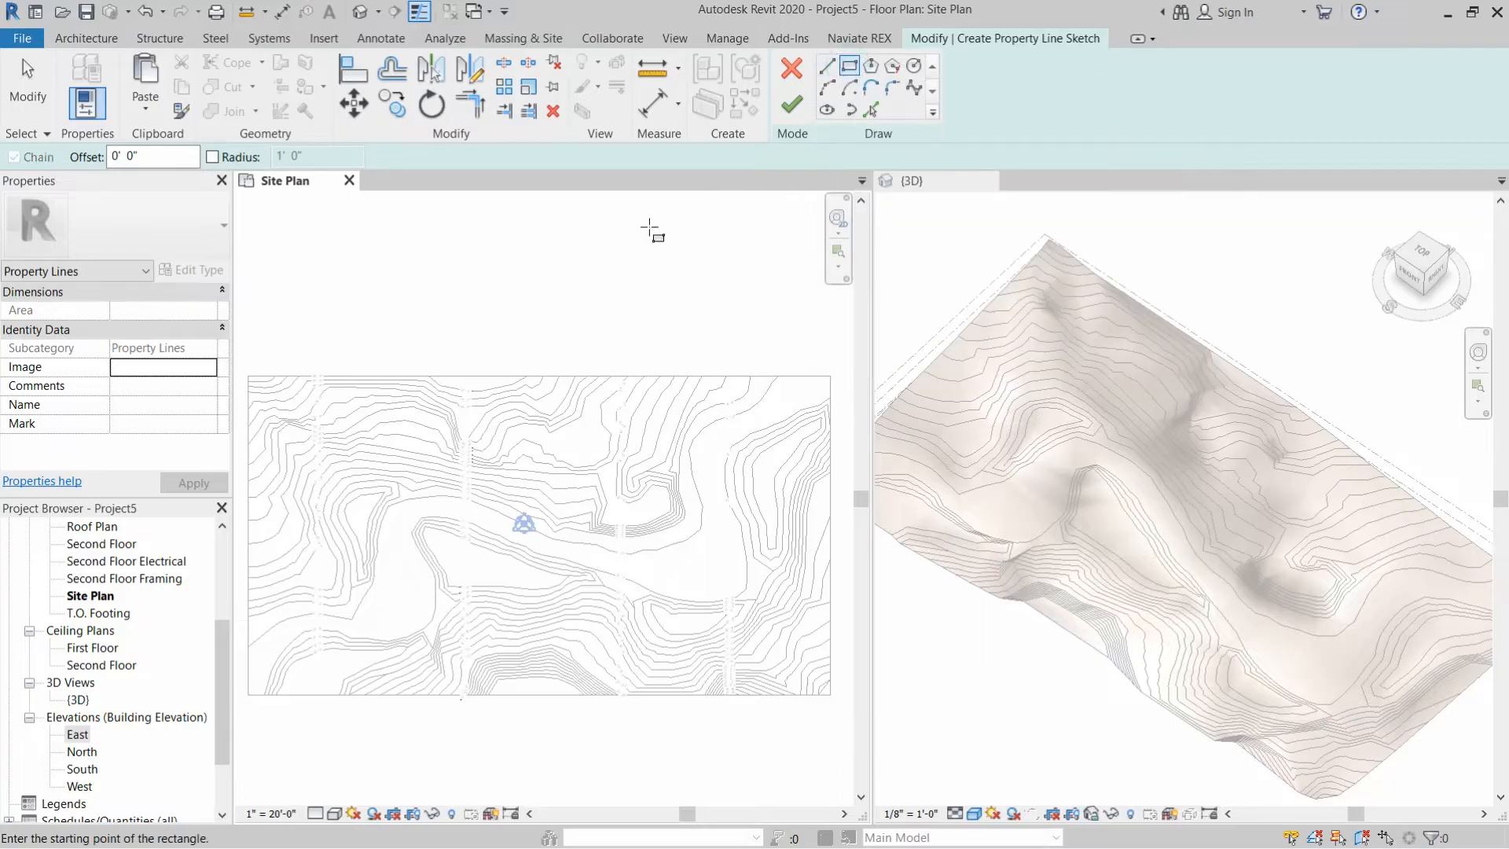
{"action": "scroll", "coordinate": [286, 485], "scroll_direction": "up", "scroll_amount": 3}
{"action": "left_click", "coordinate": [282, 333]}
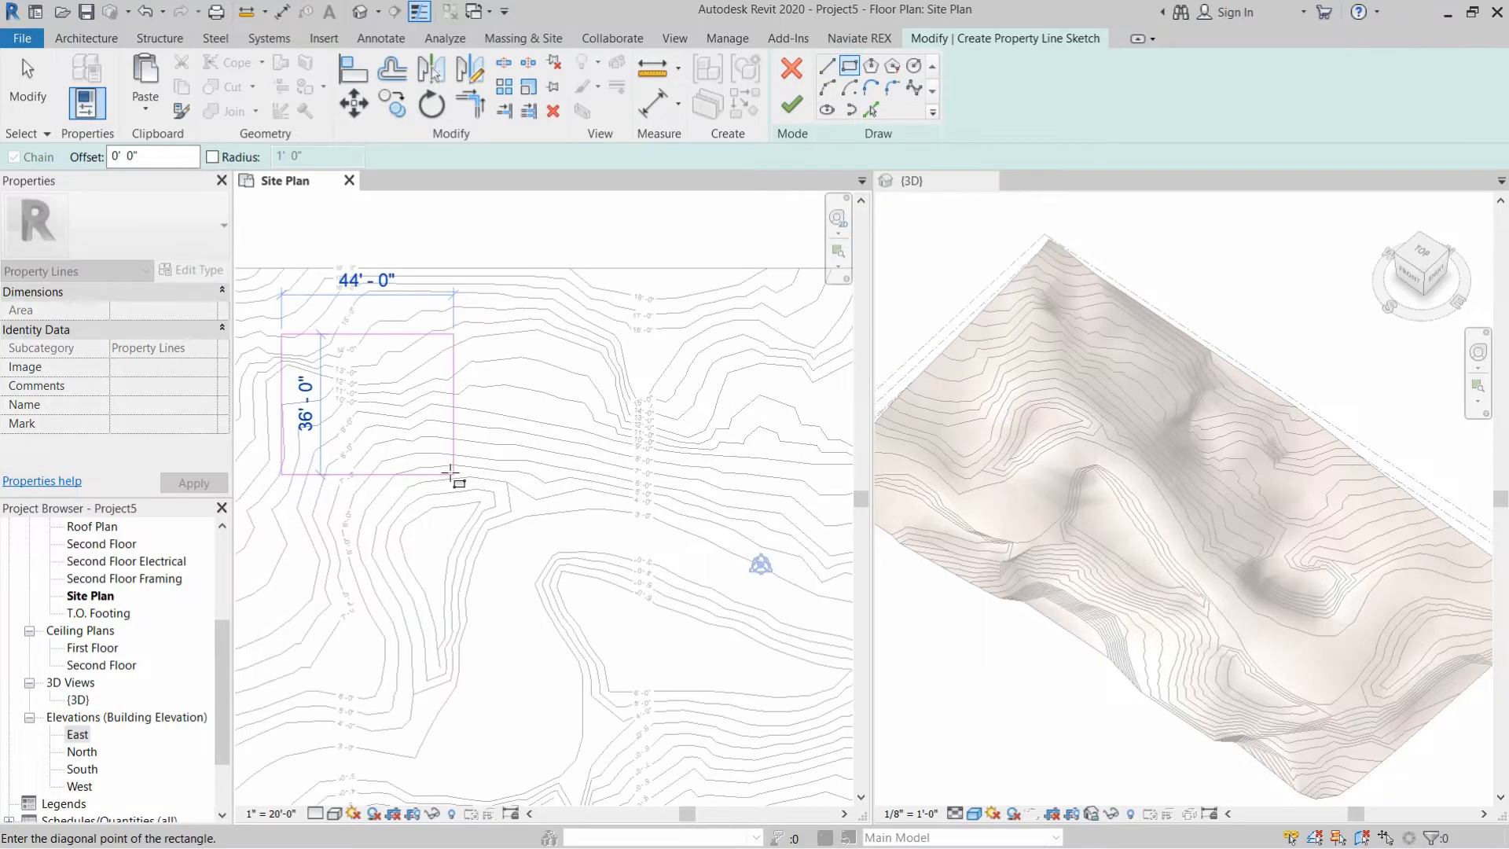
{"action": "left_click", "coordinate": [605, 534]}
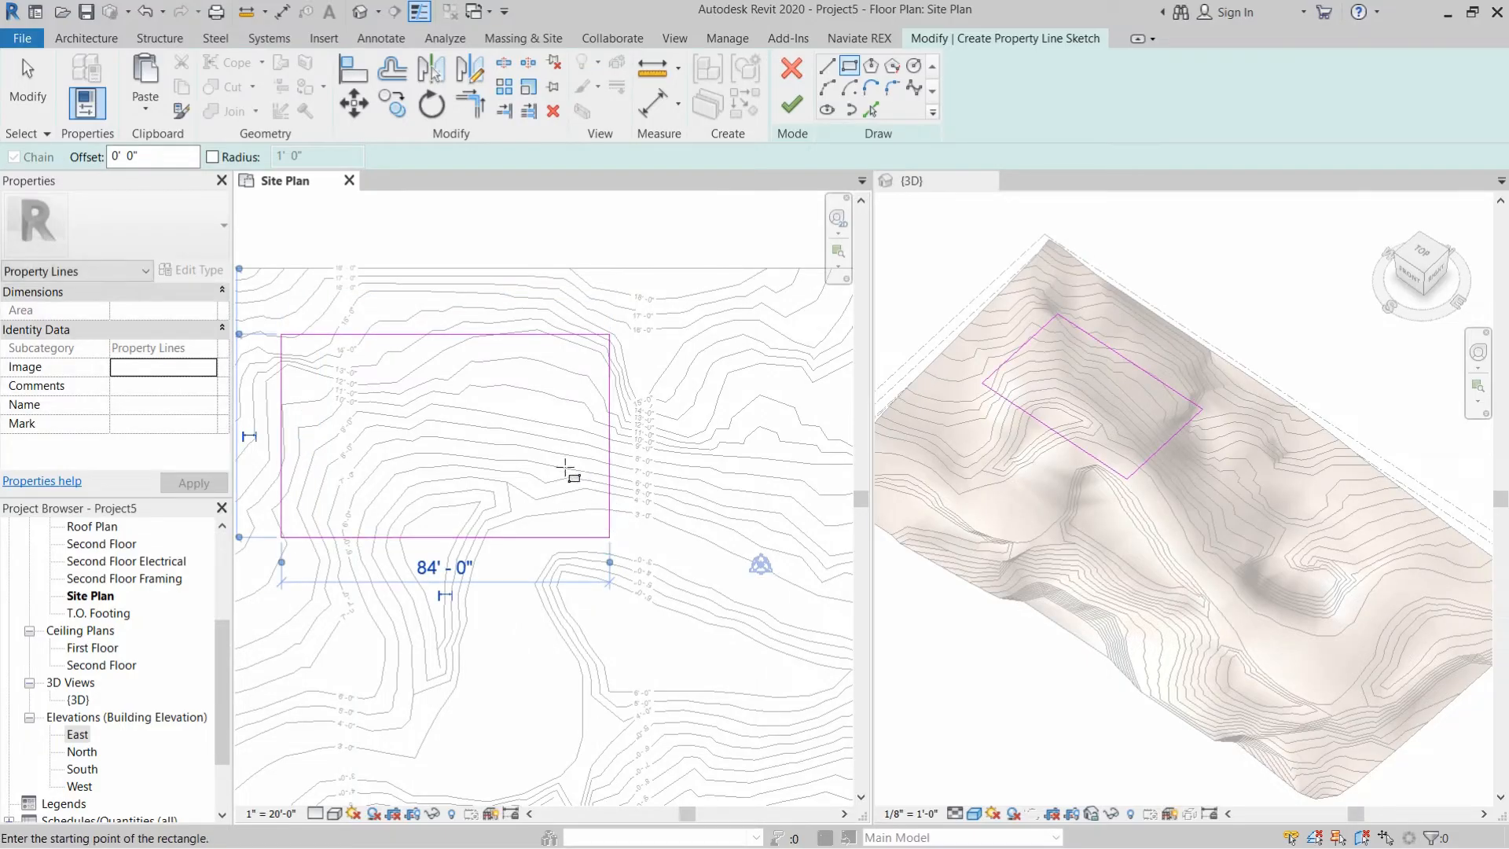
{"action": "key", "text": "Escape"}
{"action": "key", "text": "Escape"}
{"action": "scroll", "coordinate": [387, 393], "scroll_direction": "up", "scroll_amount": 2}
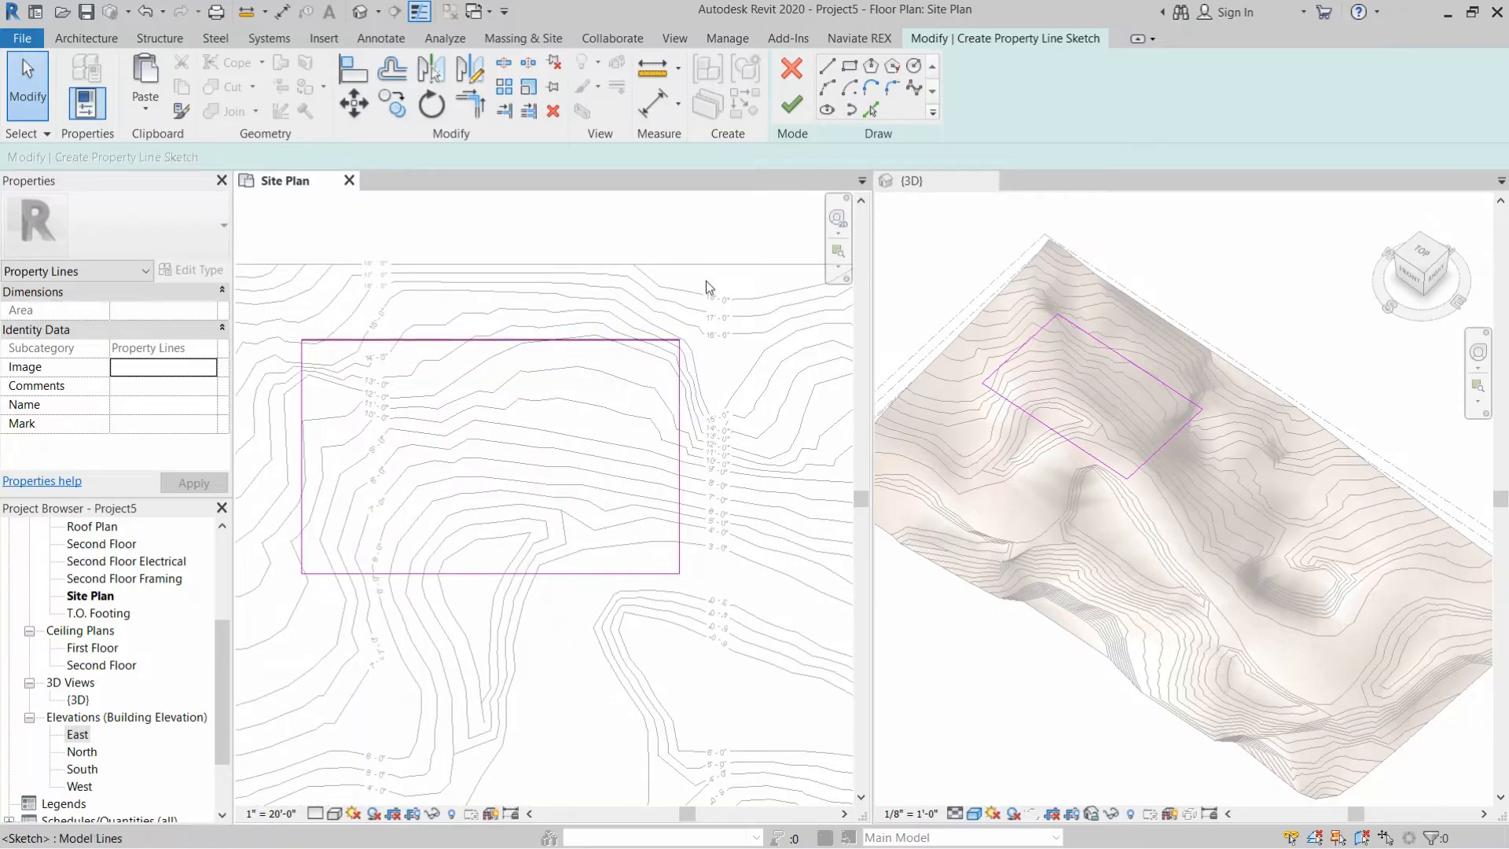
{"action": "left_click", "coordinate": [790, 106]}
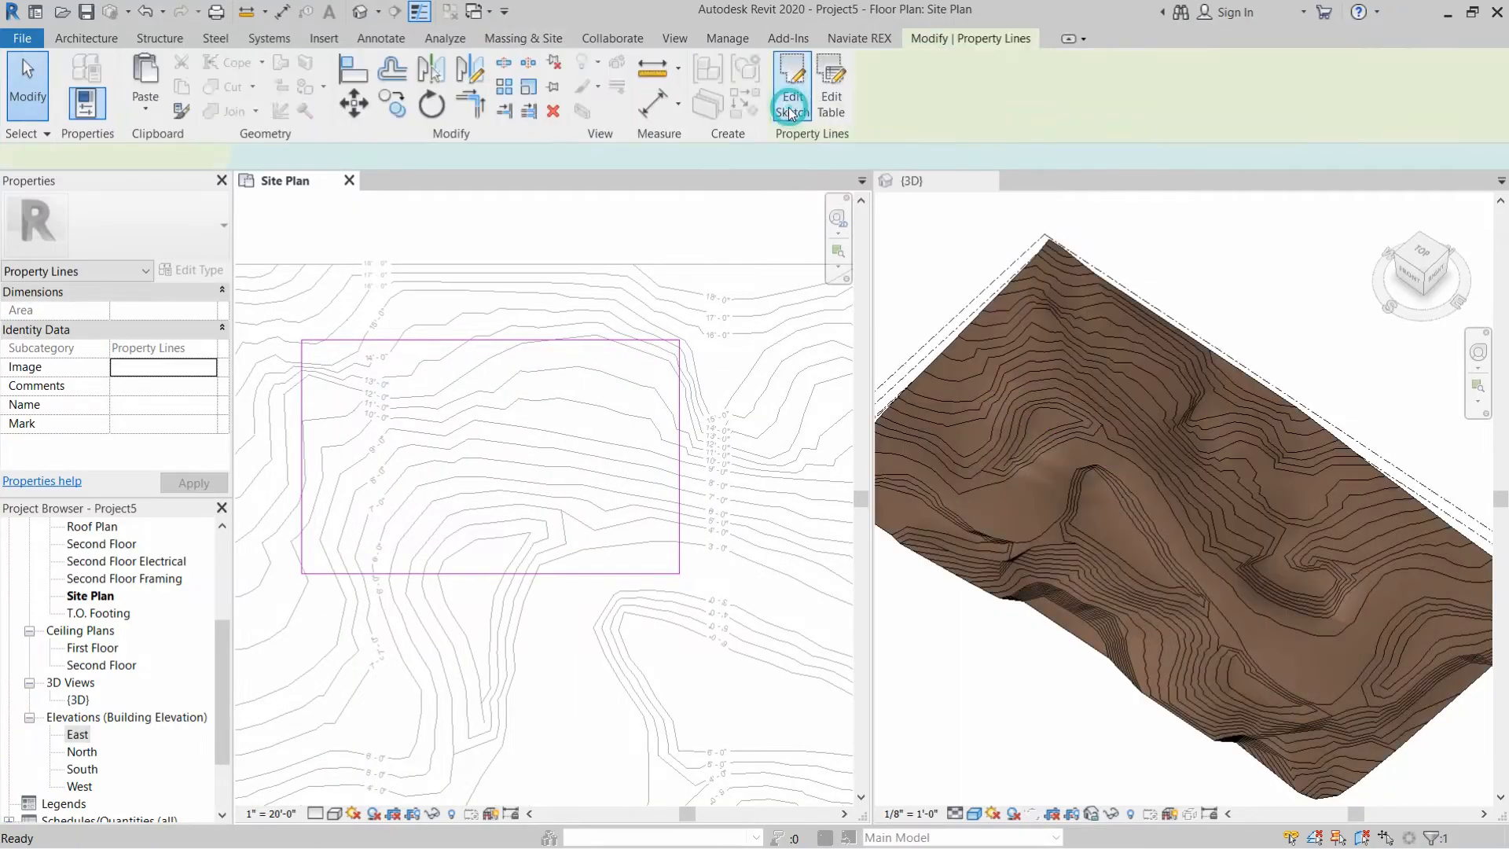
{"action": "left_click", "coordinate": [660, 220]}
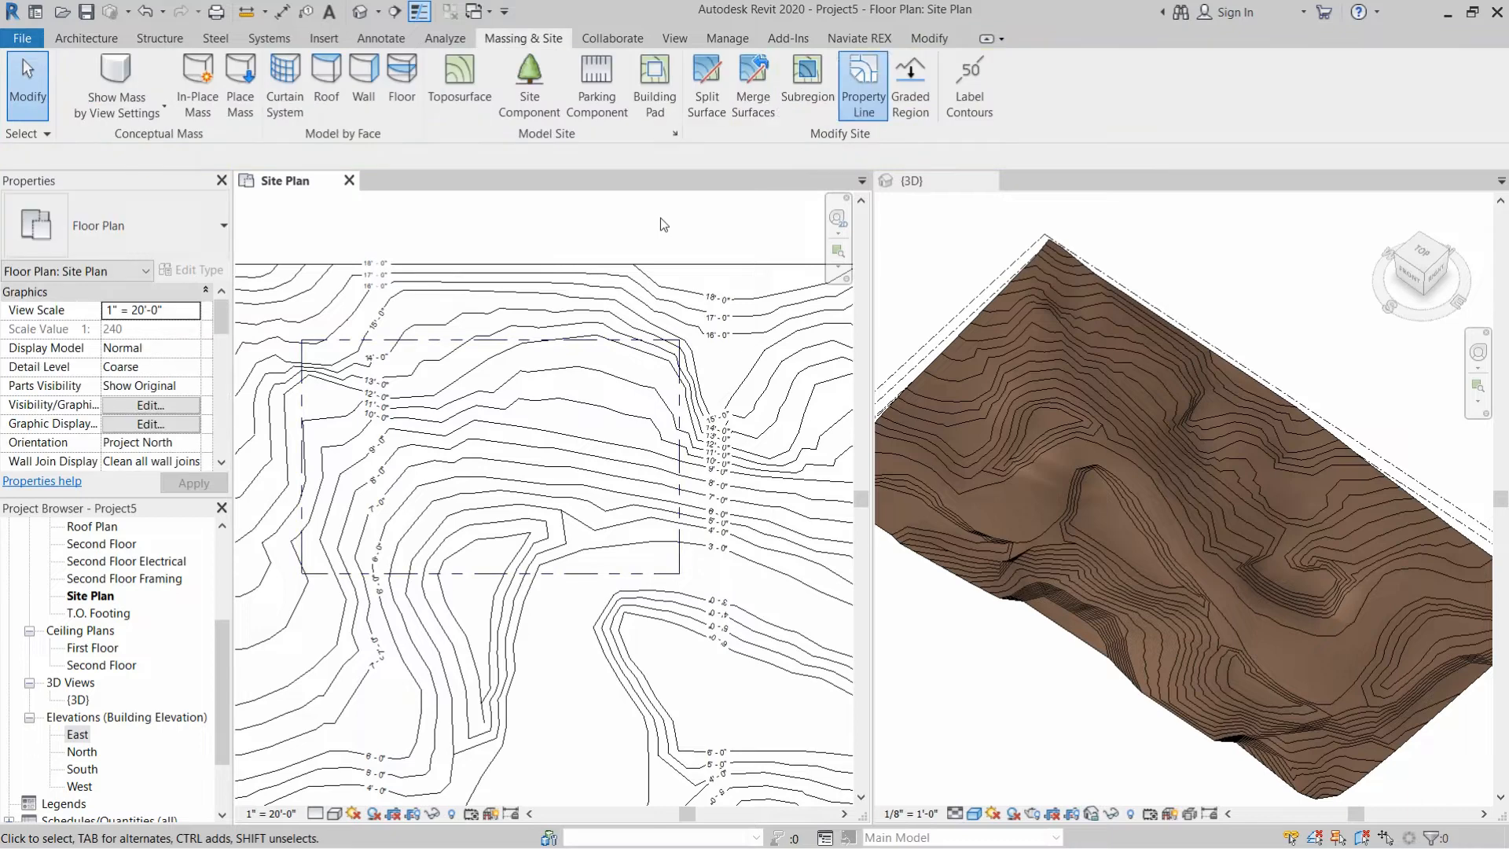
Inspect the property line's area and its editable sketch, and finish the sketch without changes.
{"action": "left_click", "coordinate": [454, 341]}
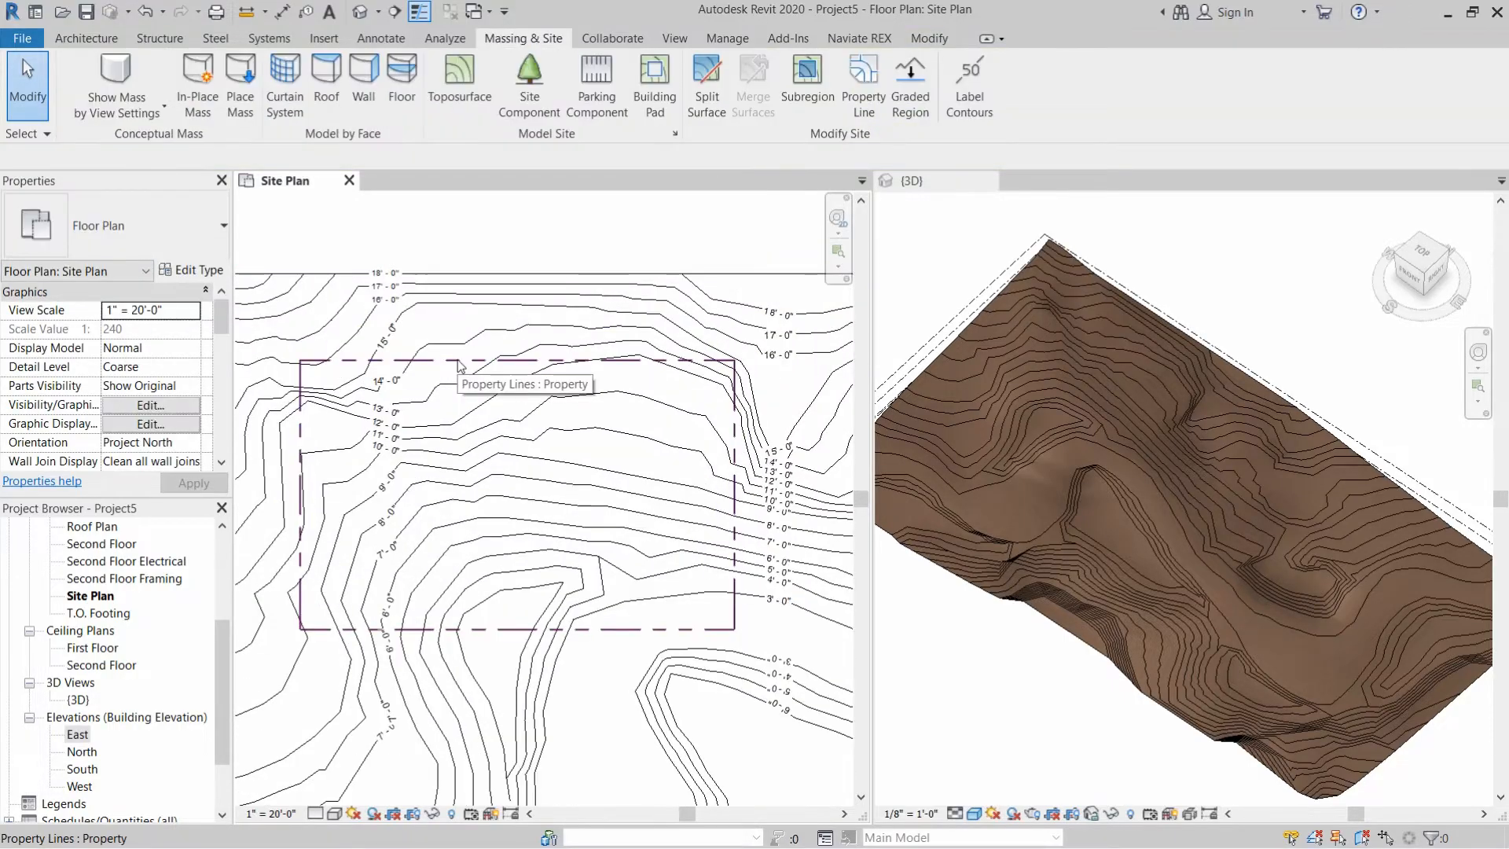
{"action": "left_click", "coordinate": [456, 360]}
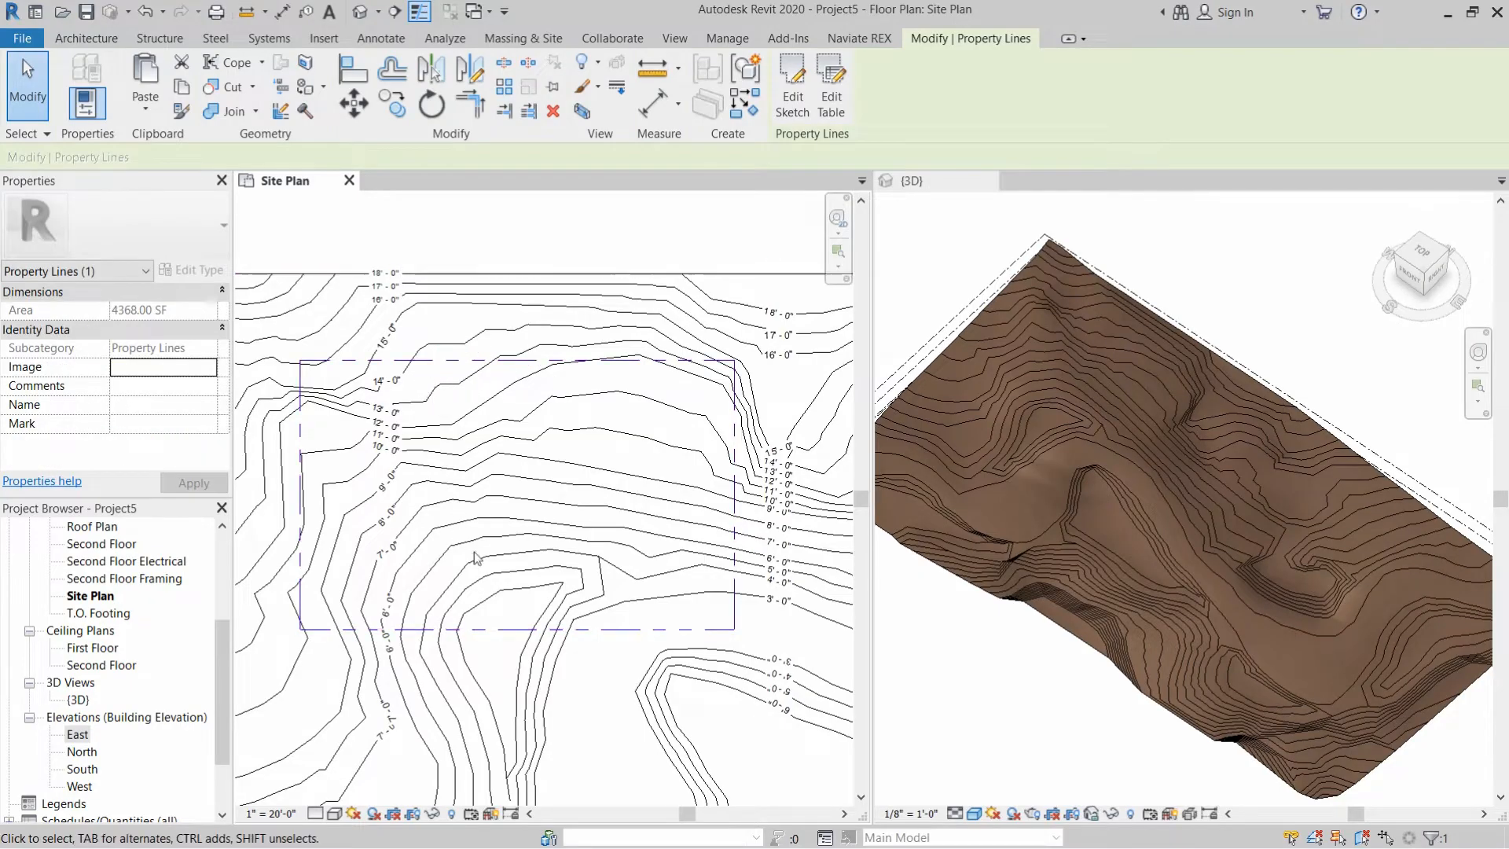
{"action": "double_click", "coordinate": [442, 360]}
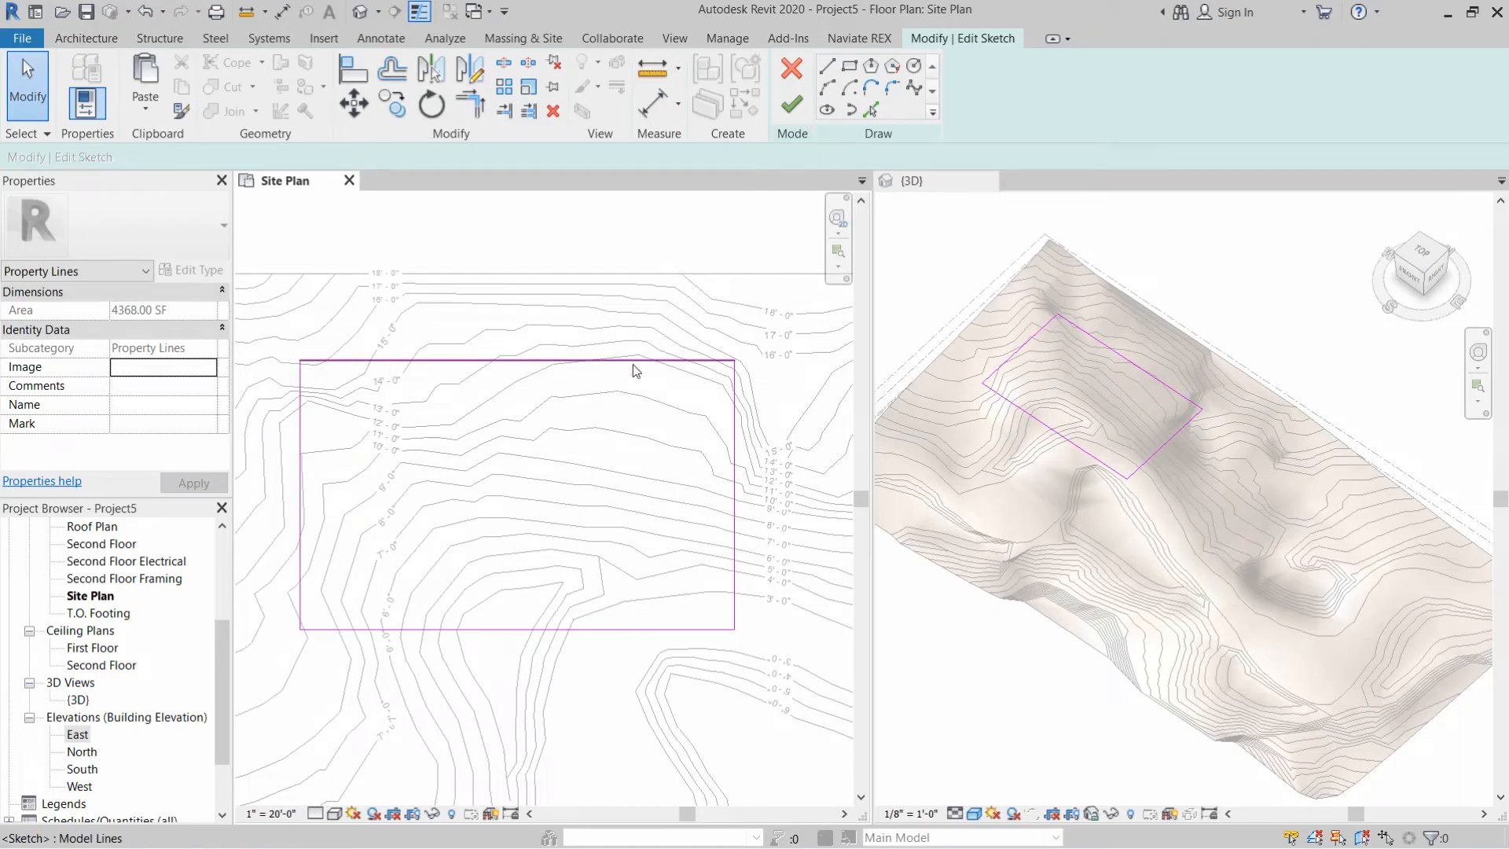
{"action": "left_click", "coordinate": [791, 103]}
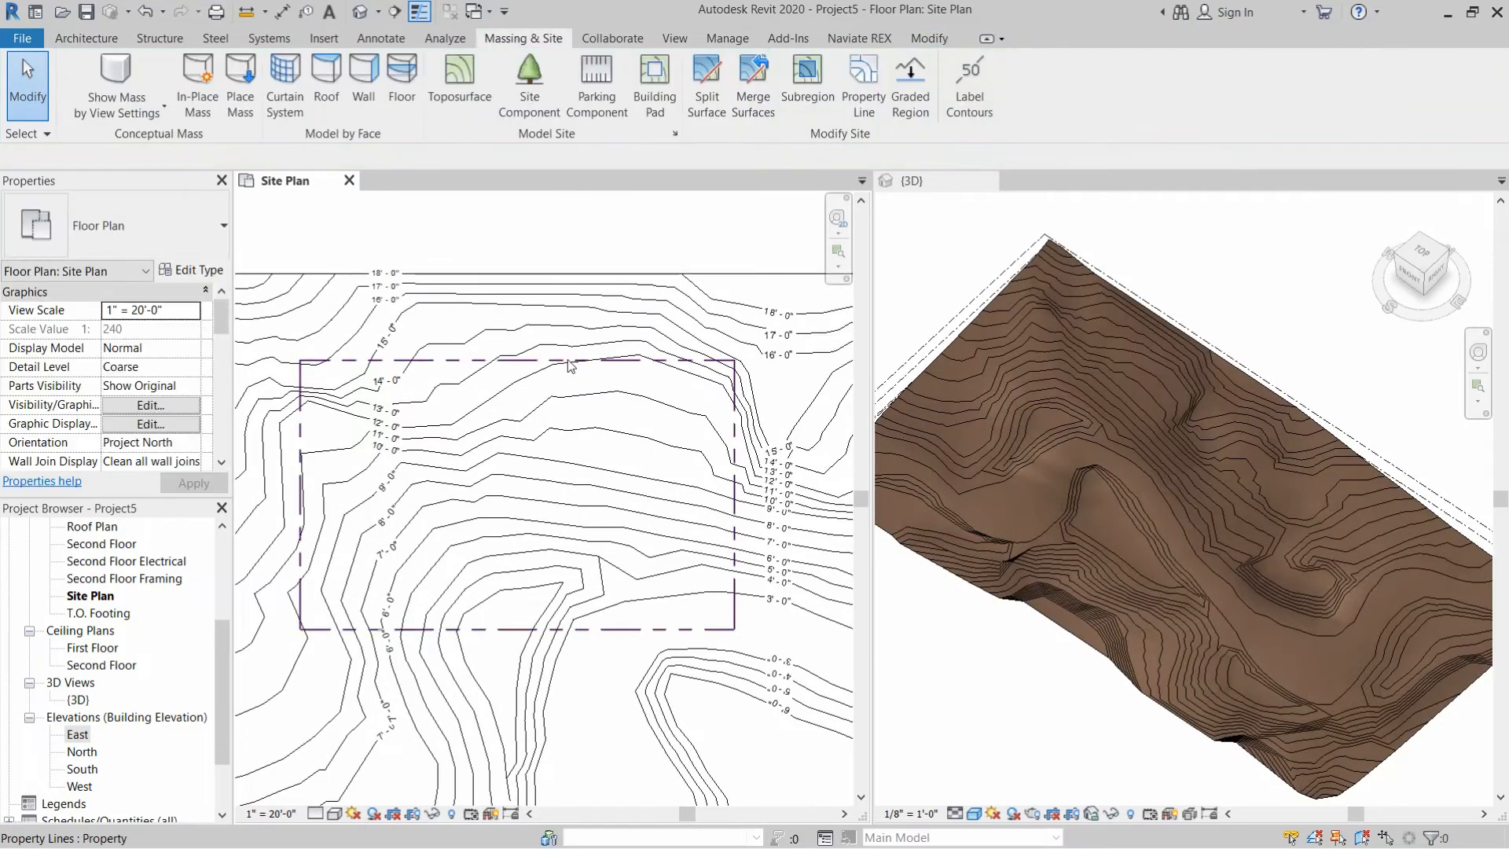
Examine the property line's deed data in its table of distances and bearings, and cancel the table conversion.
{"action": "left_click", "coordinate": [509, 361]}
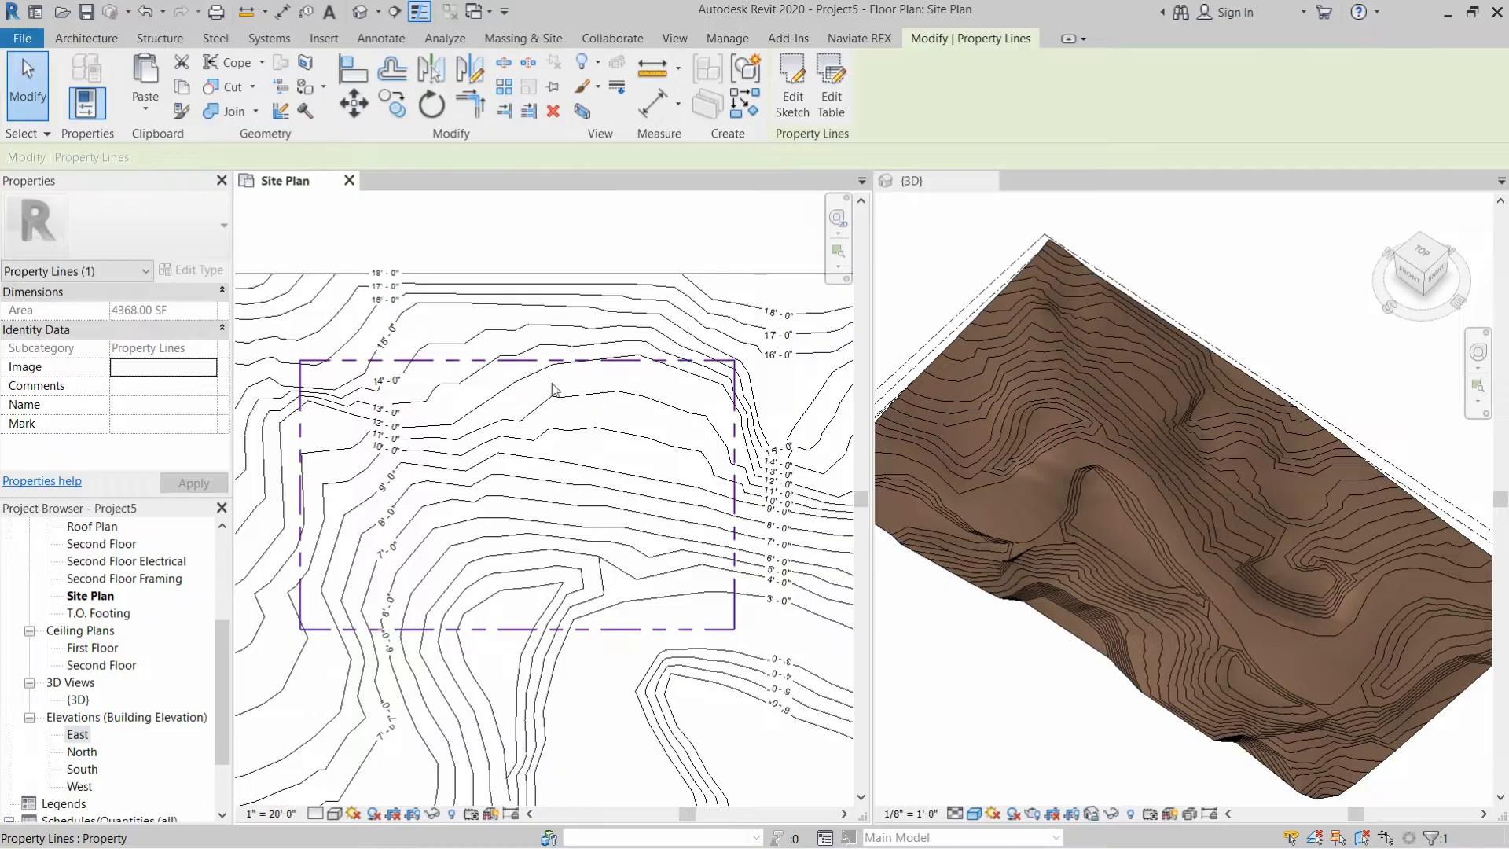
{"action": "left_click", "coordinate": [830, 100]}
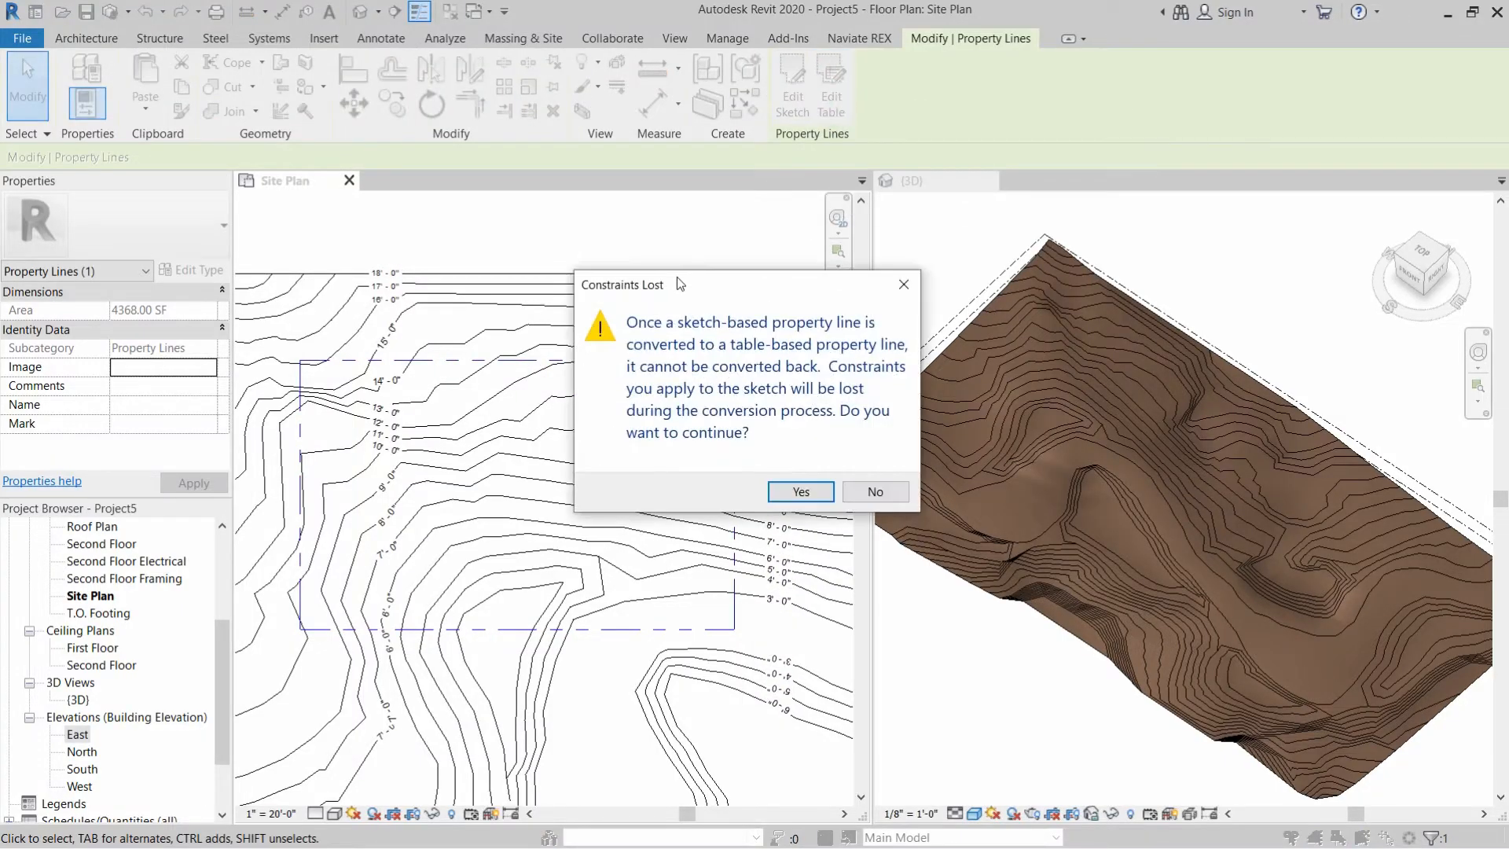
{"action": "left_click", "coordinate": [799, 491]}
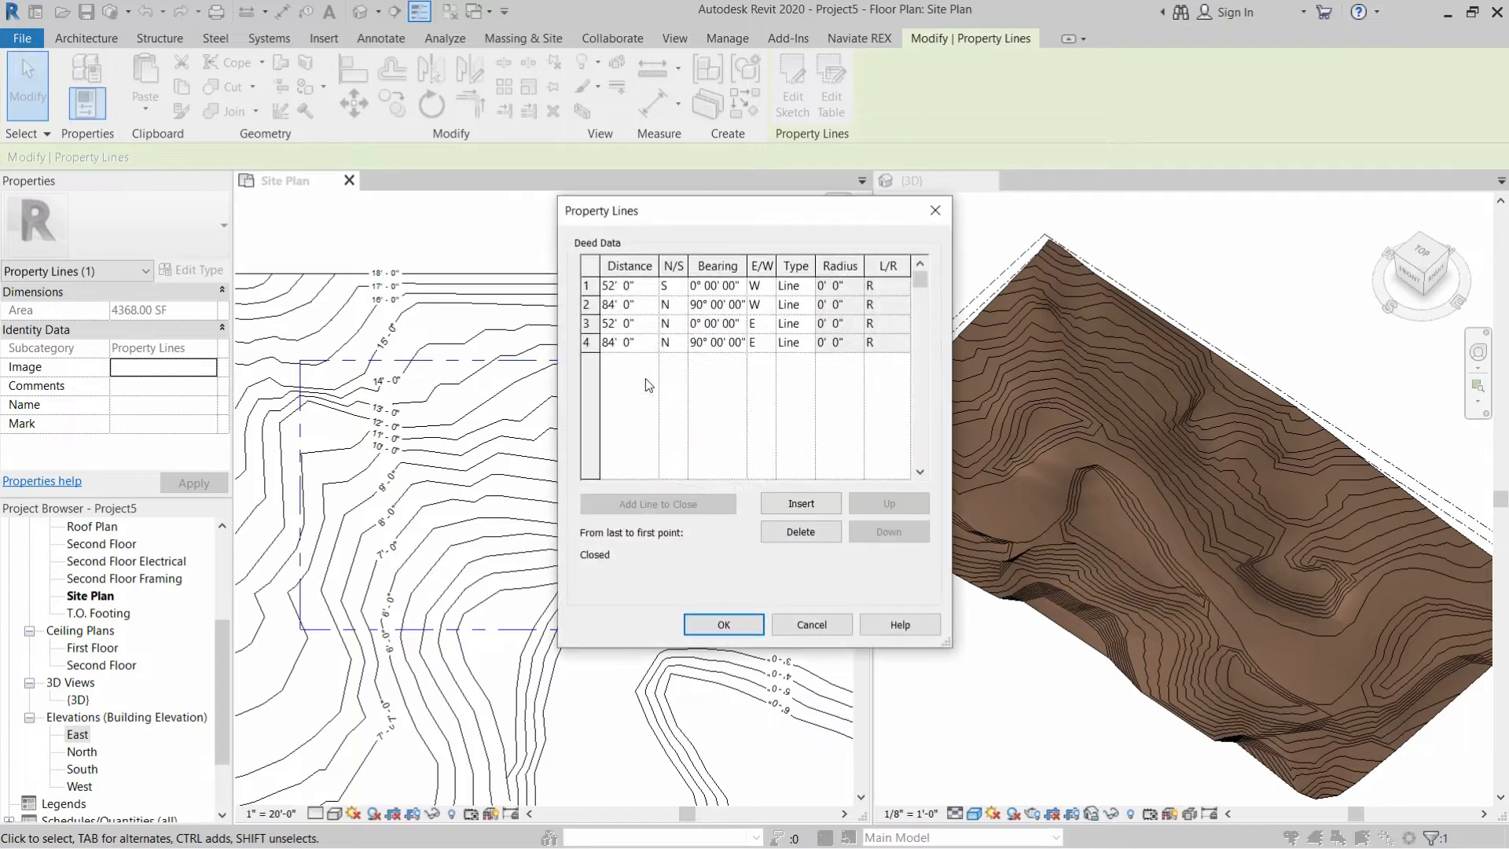
{"action": "left_click_drag", "start_coordinate": [687, 211], "coordinate": [748, 225]}
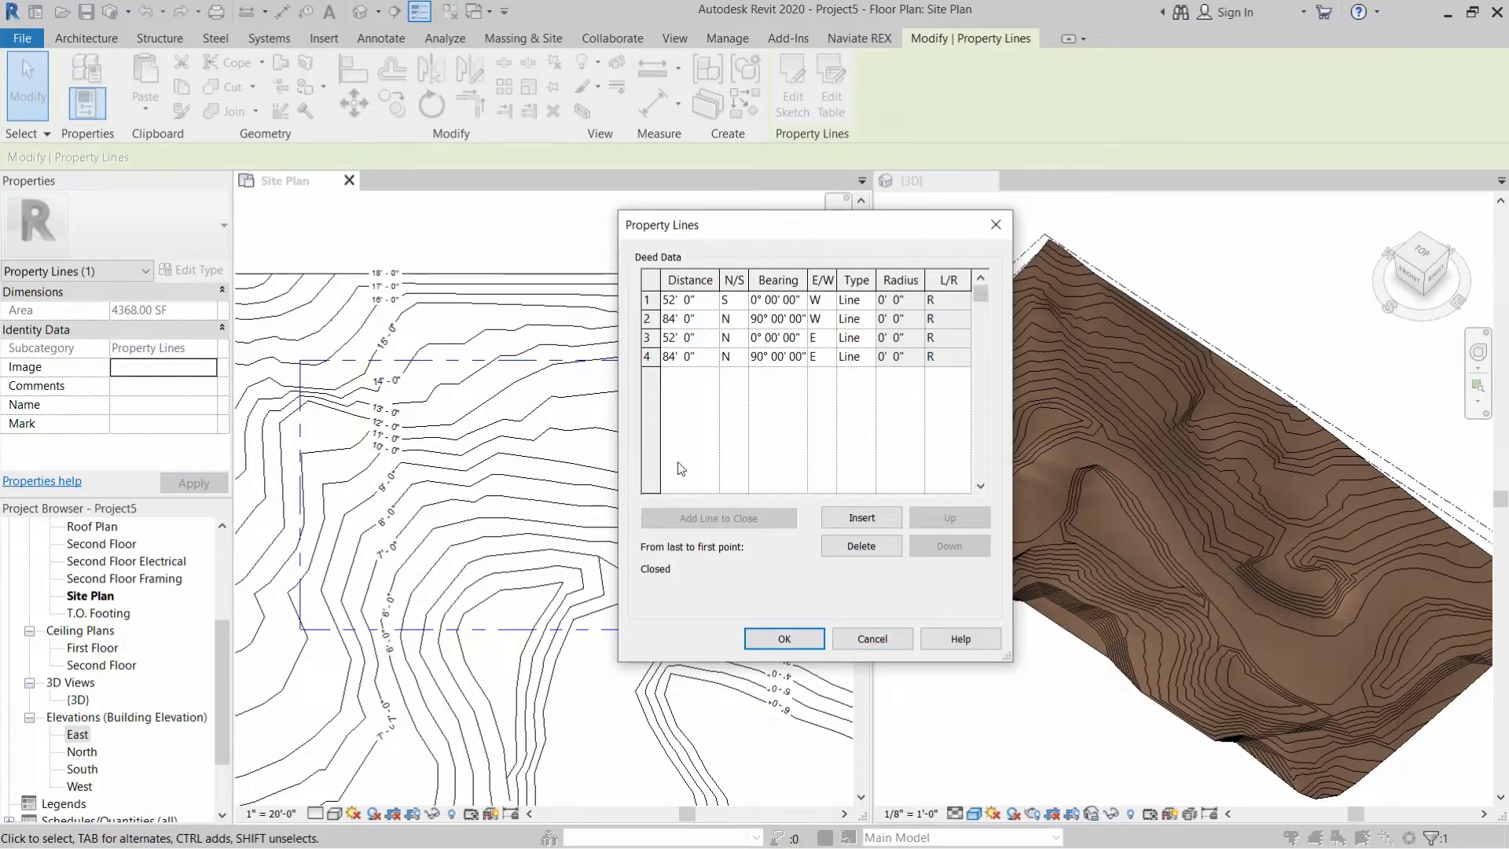
{"action": "left_click", "coordinate": [857, 640]}
{"action": "left_click", "coordinate": [620, 456]}
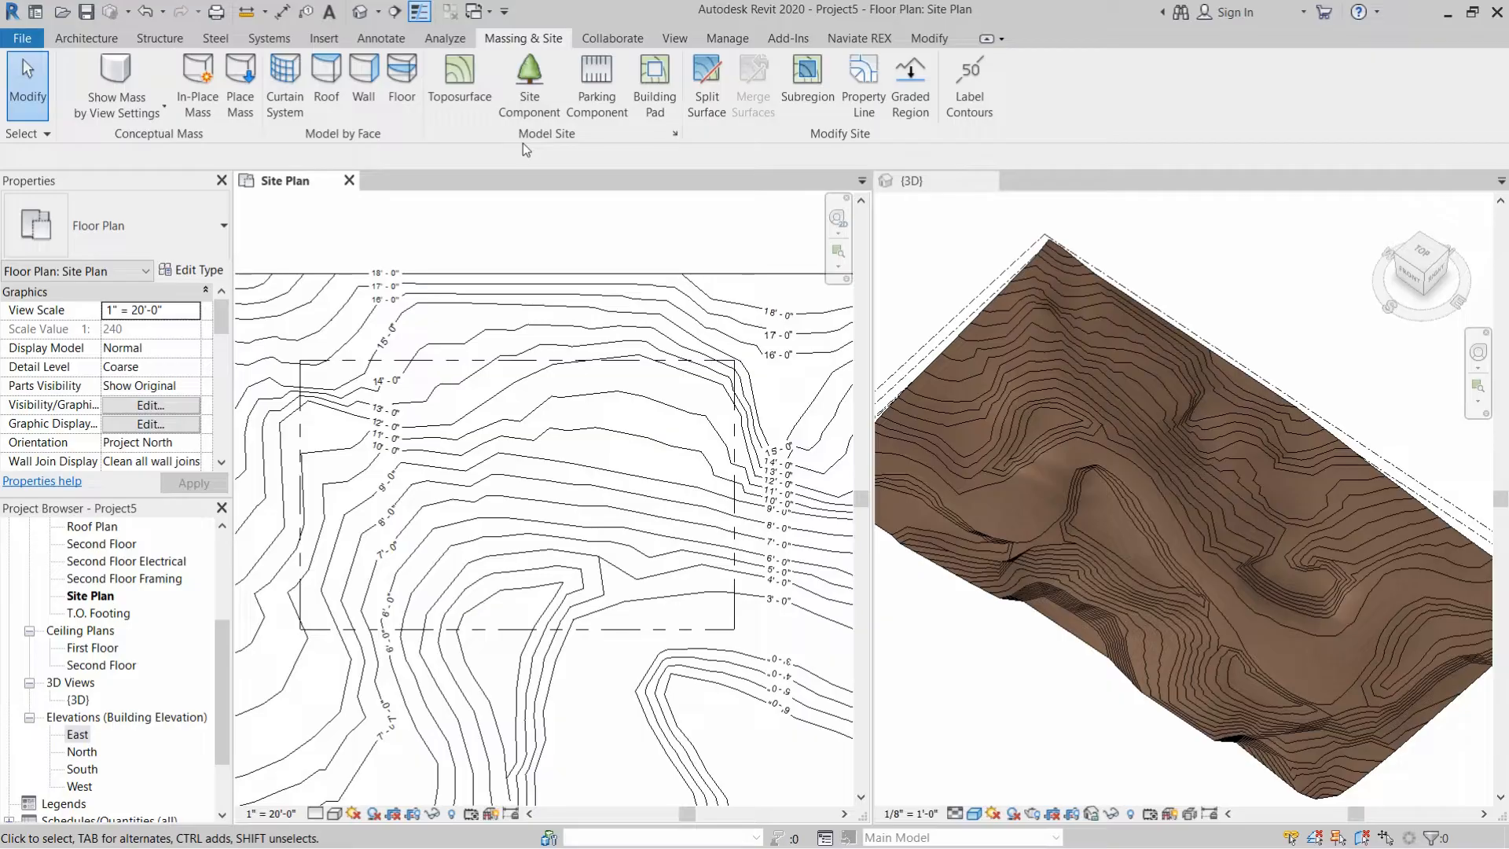
Start a building pad with a rectangular boundary and duplicate its type under the name Building01.
{"action": "left_click", "coordinate": [659, 85]}
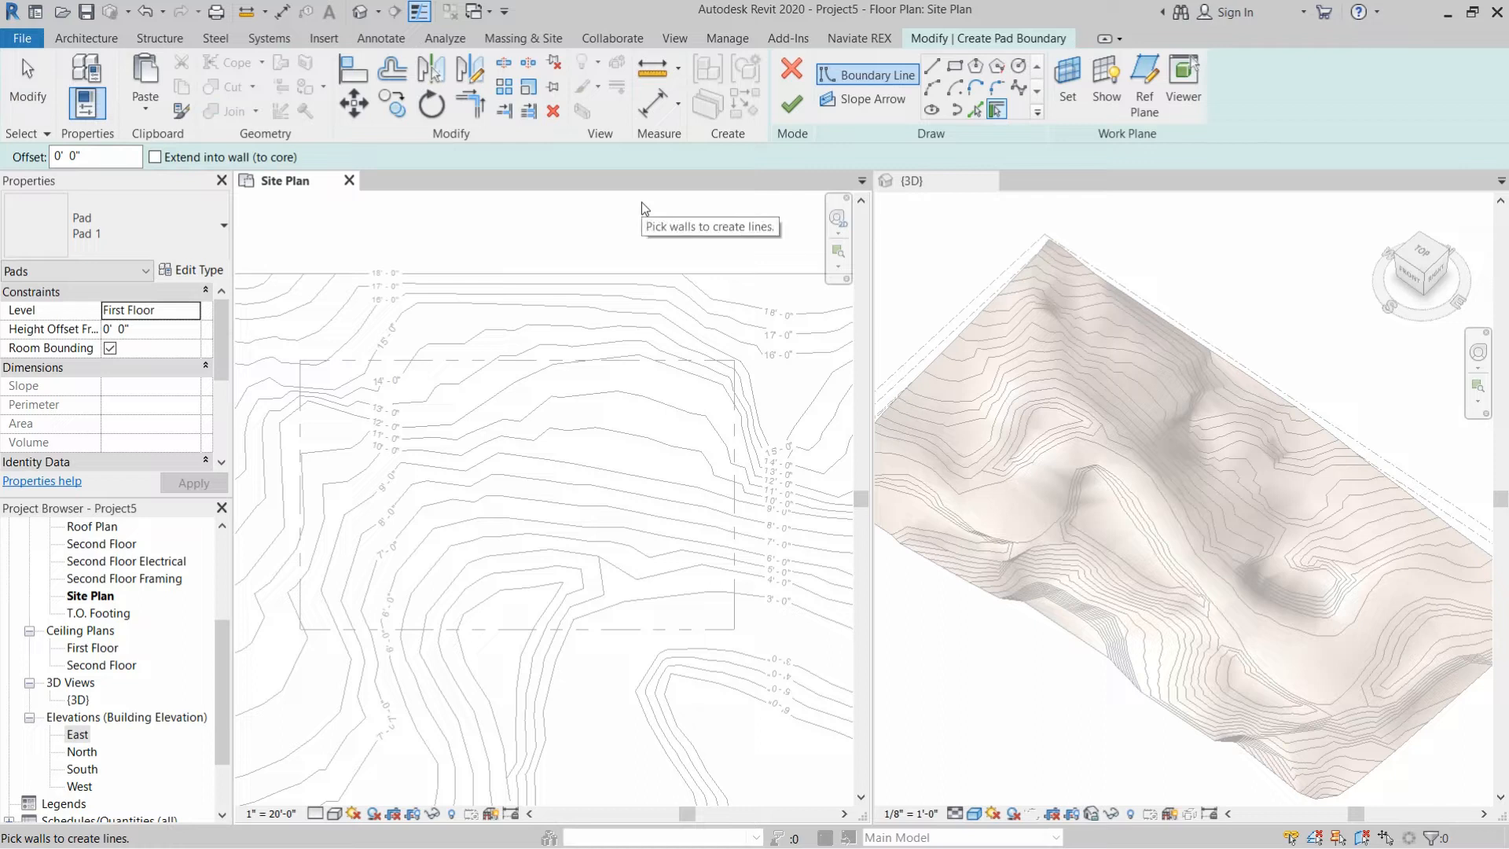
{"action": "left_click", "coordinate": [954, 67]}
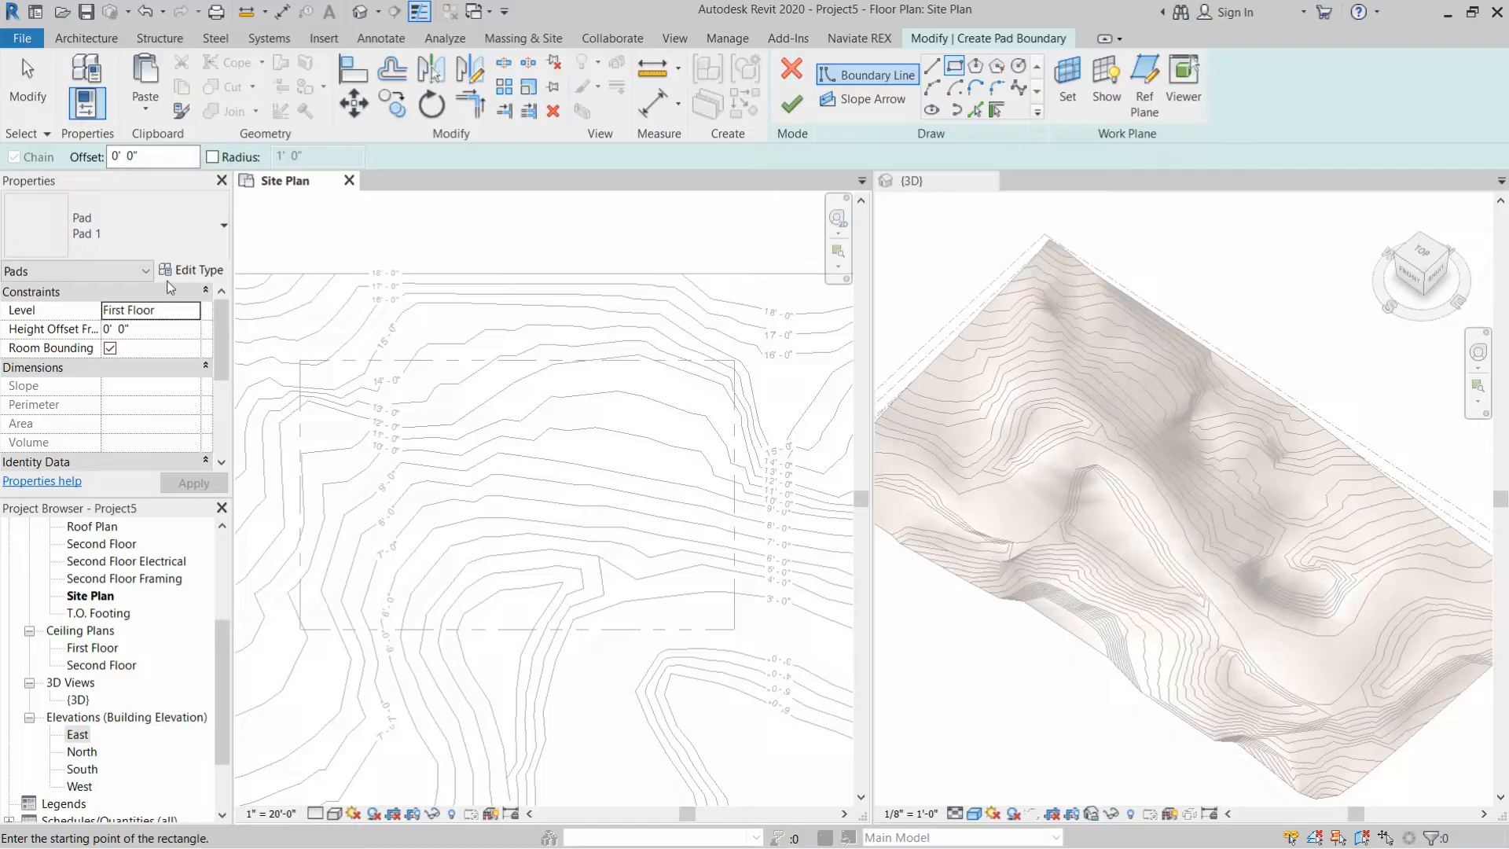
{"action": "left_click", "coordinate": [188, 271]}
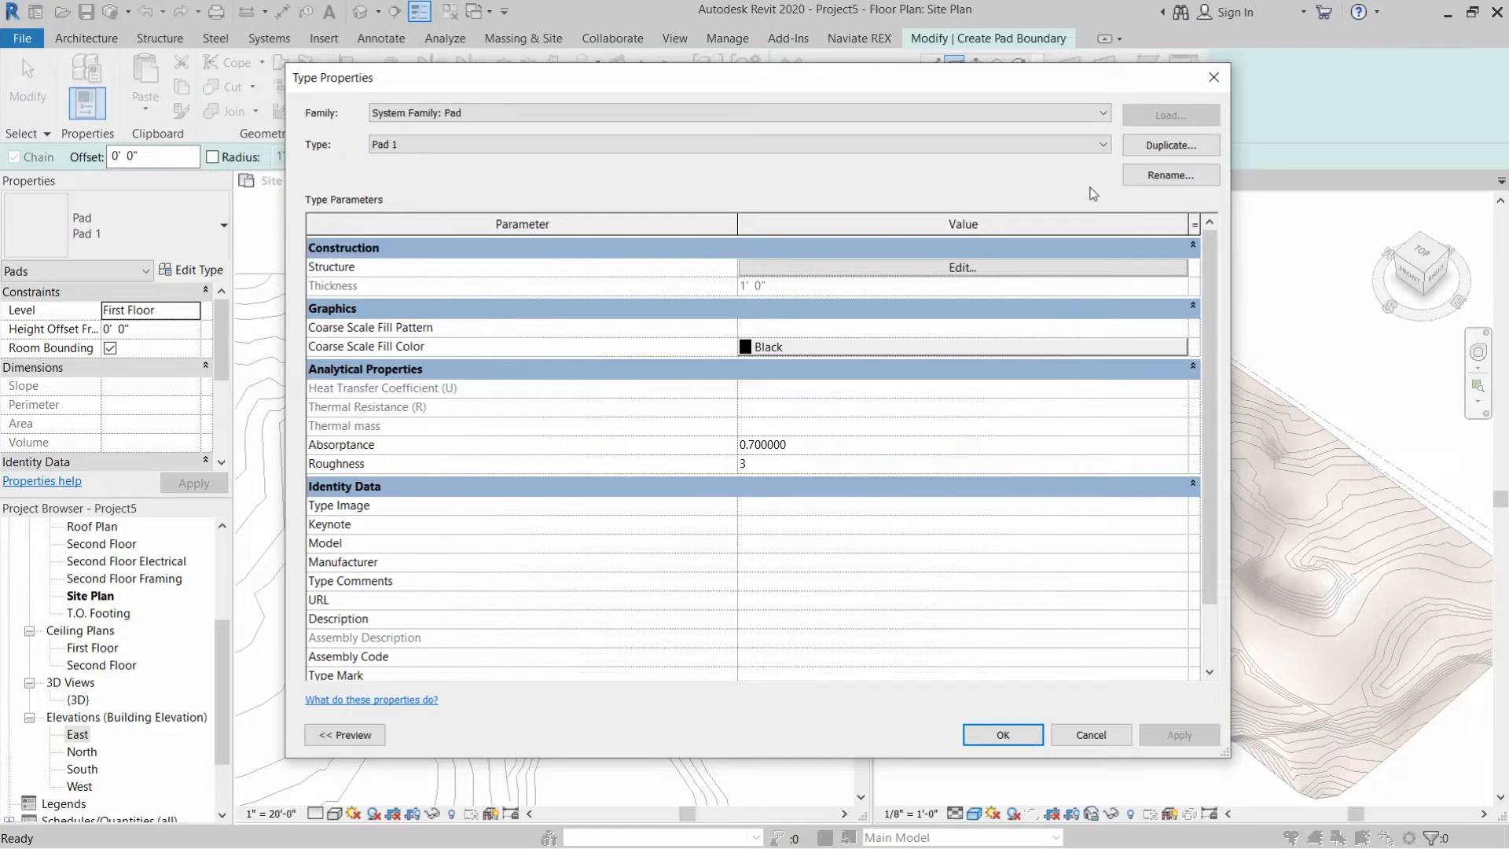
{"action": "left_click", "coordinate": [1164, 146]}
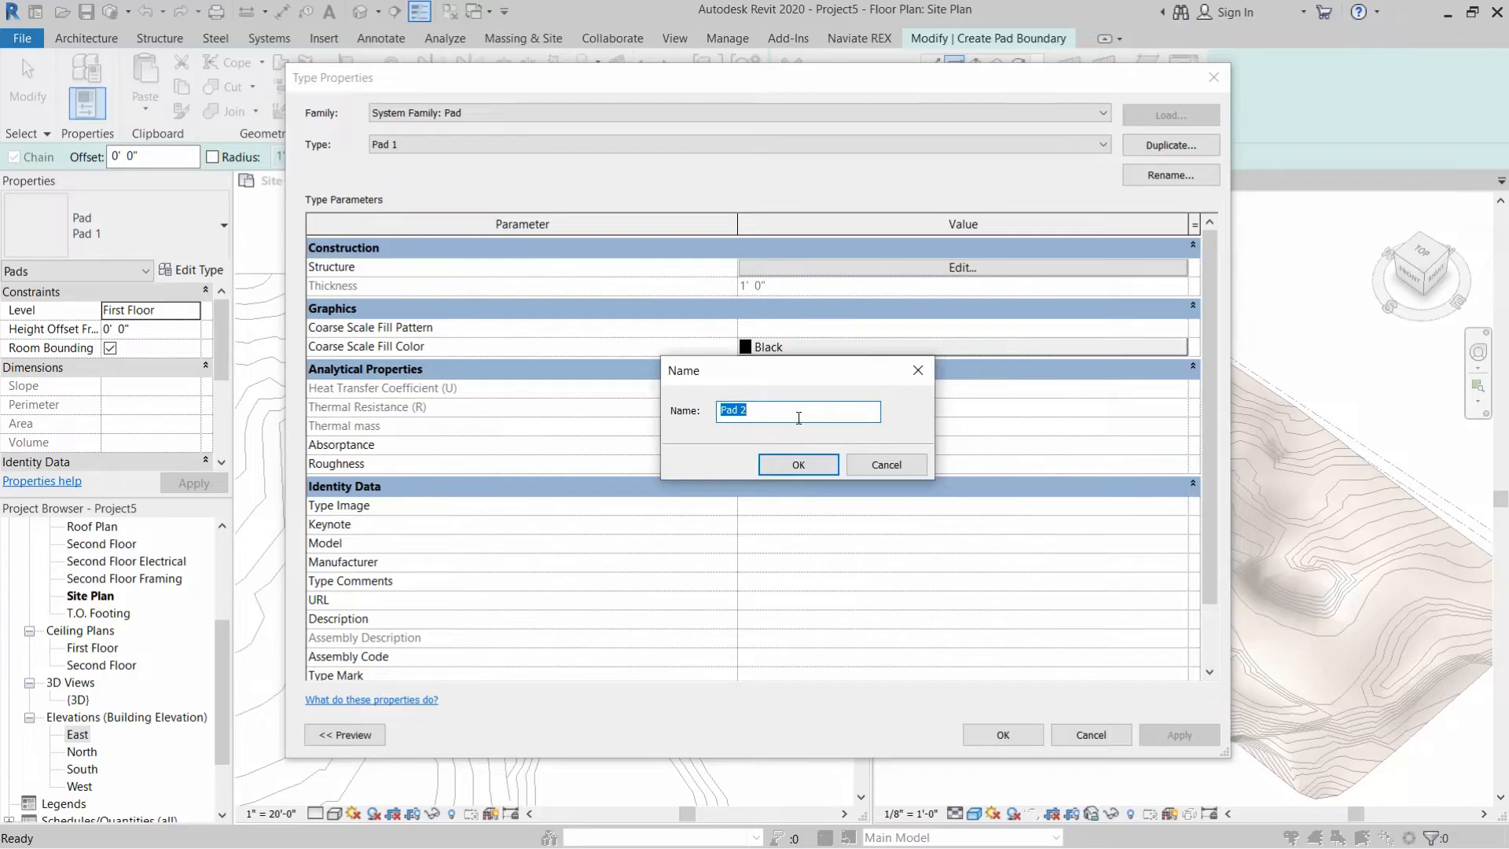
{"action": "type", "text": "Building01"}
{"action": "left_click", "coordinate": [786, 468]}
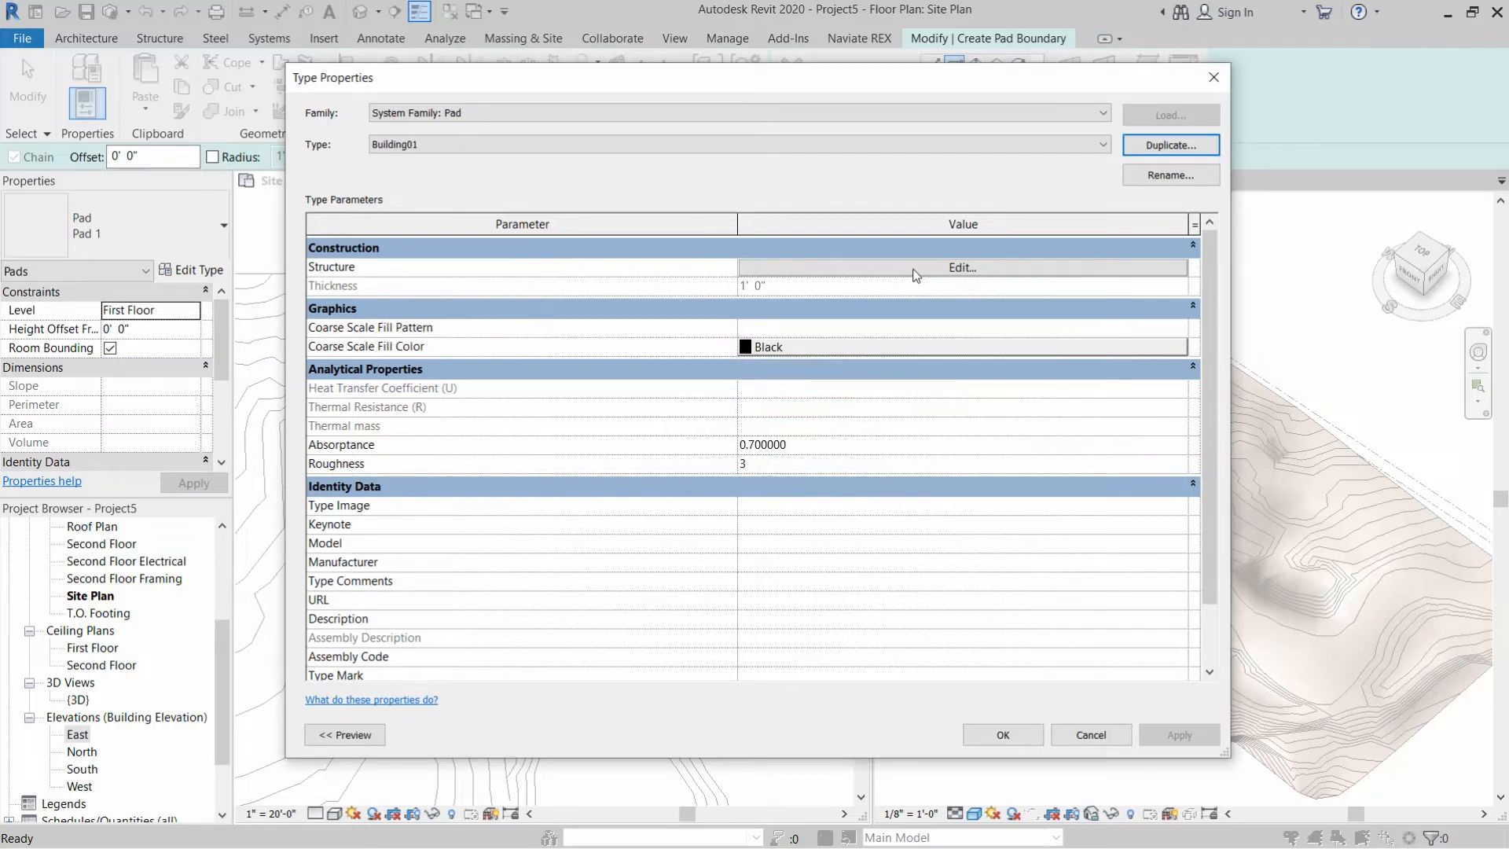
Set the Building01 structure layer to Concrete, Cast-in-Place gray with a thickness of 1' 5", and accept the type properties.
{"action": "left_click", "coordinate": [946, 269]}
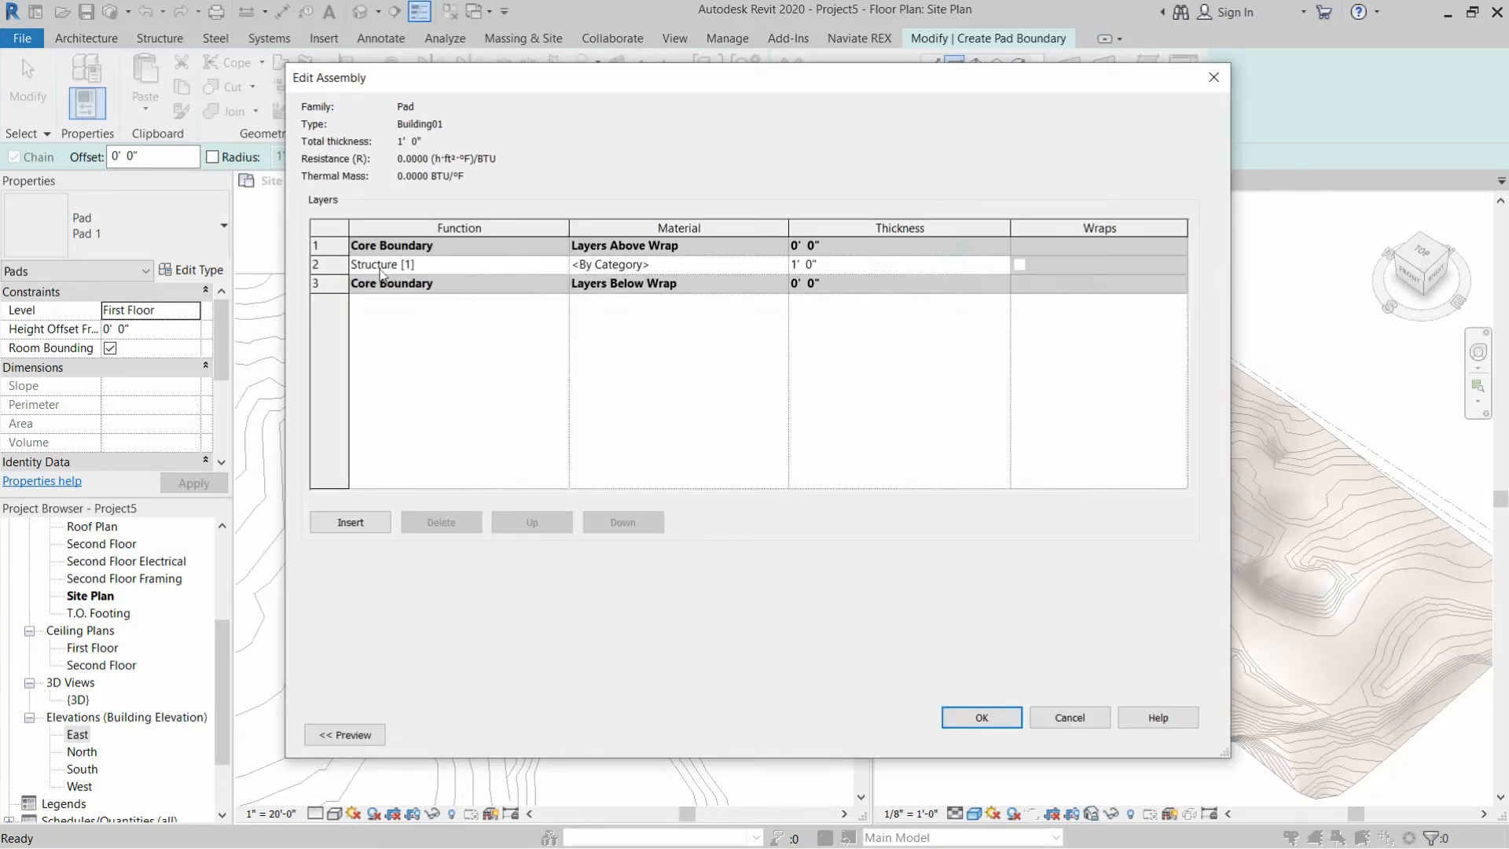
{"action": "left_click", "coordinate": [774, 266]}
{"action": "left_click", "coordinate": [779, 264]}
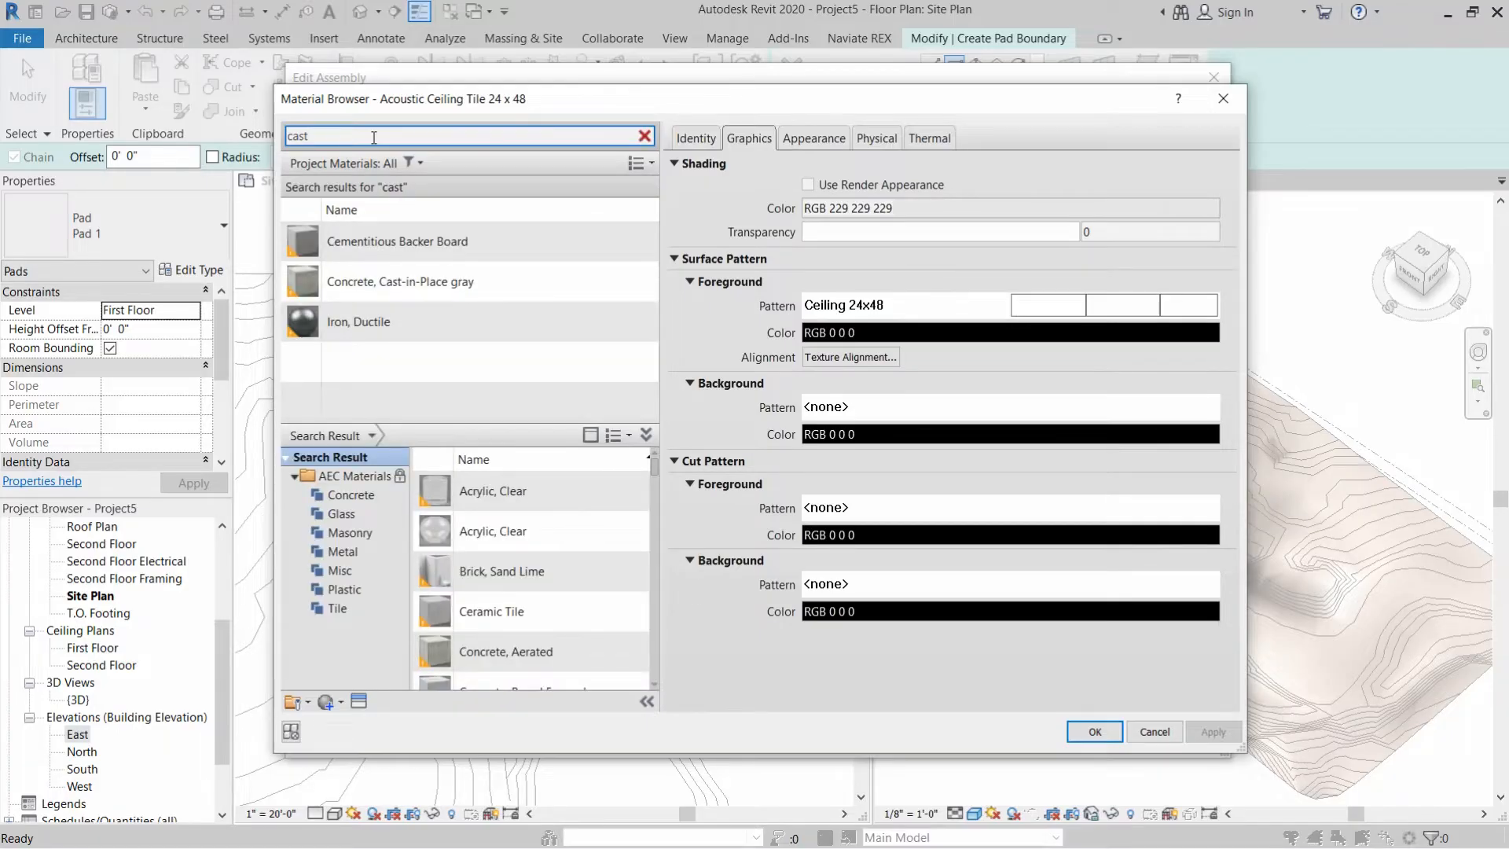
{"action": "double_click", "coordinate": [426, 282]}
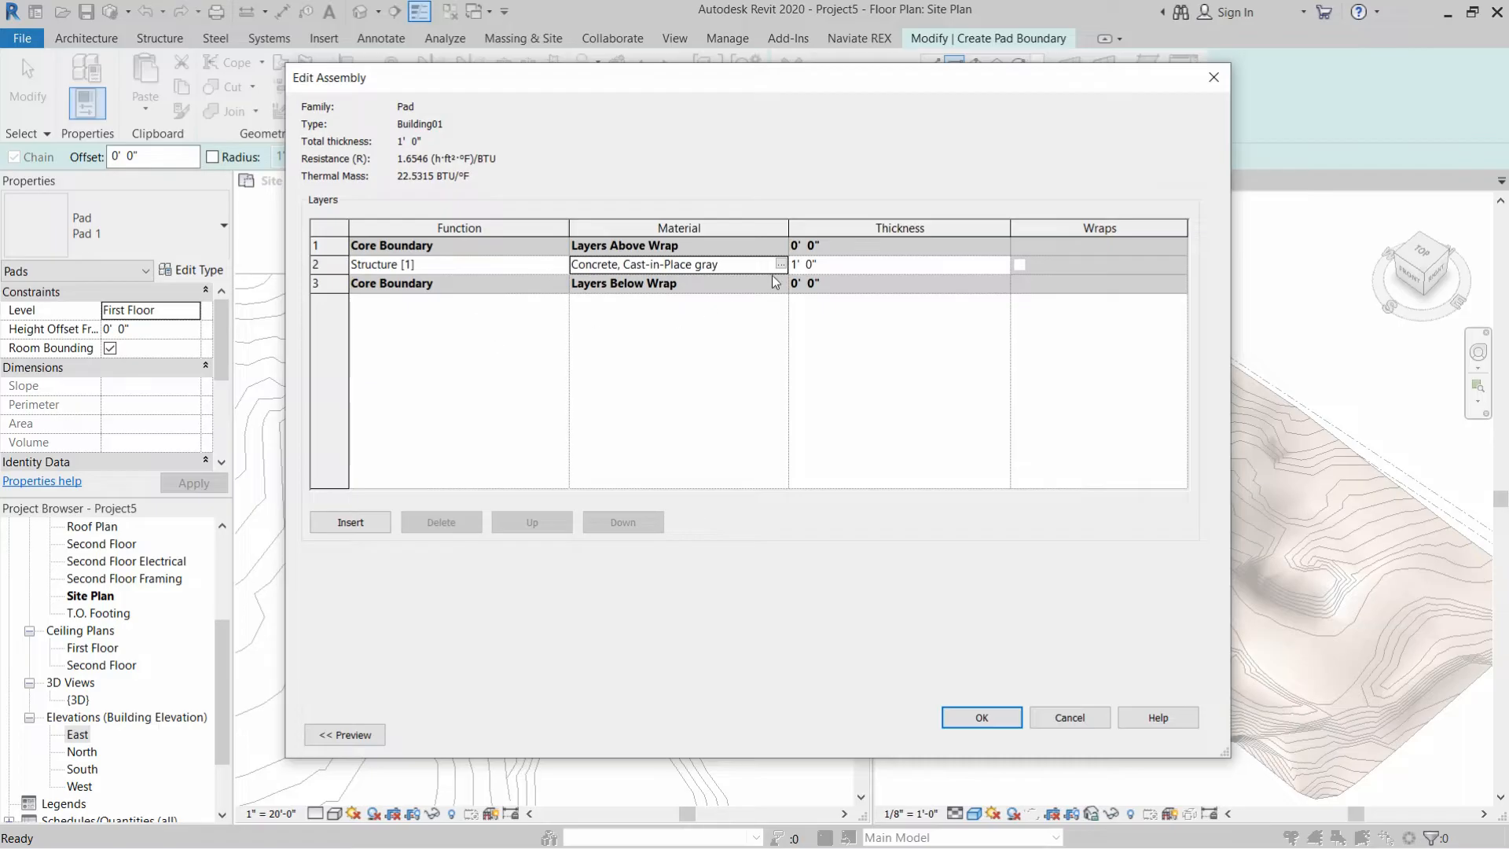
{"action": "left_click", "coordinate": [817, 264]}
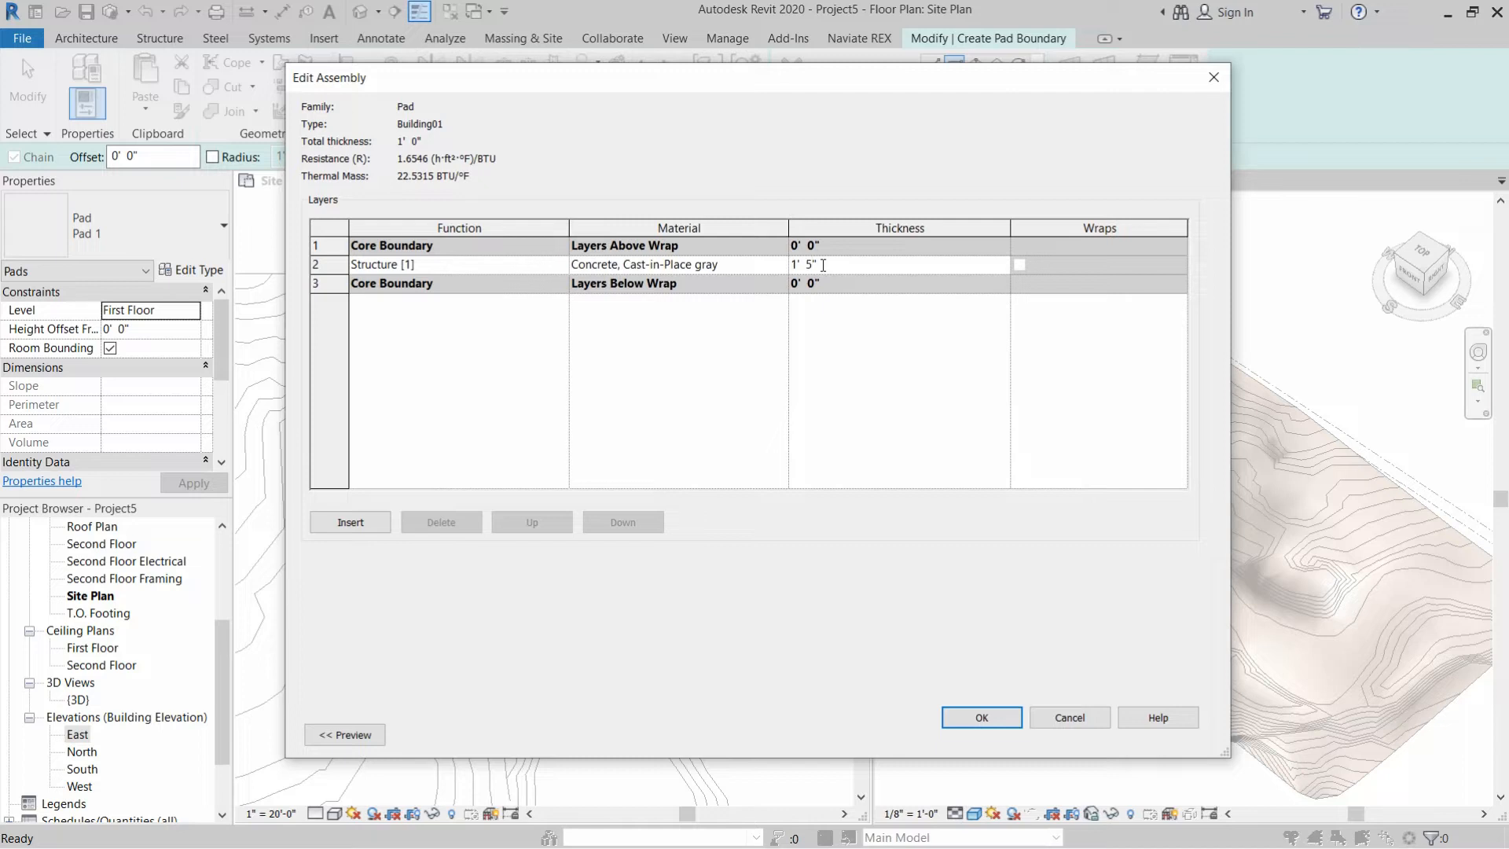
{"action": "key", "text": "Return"}
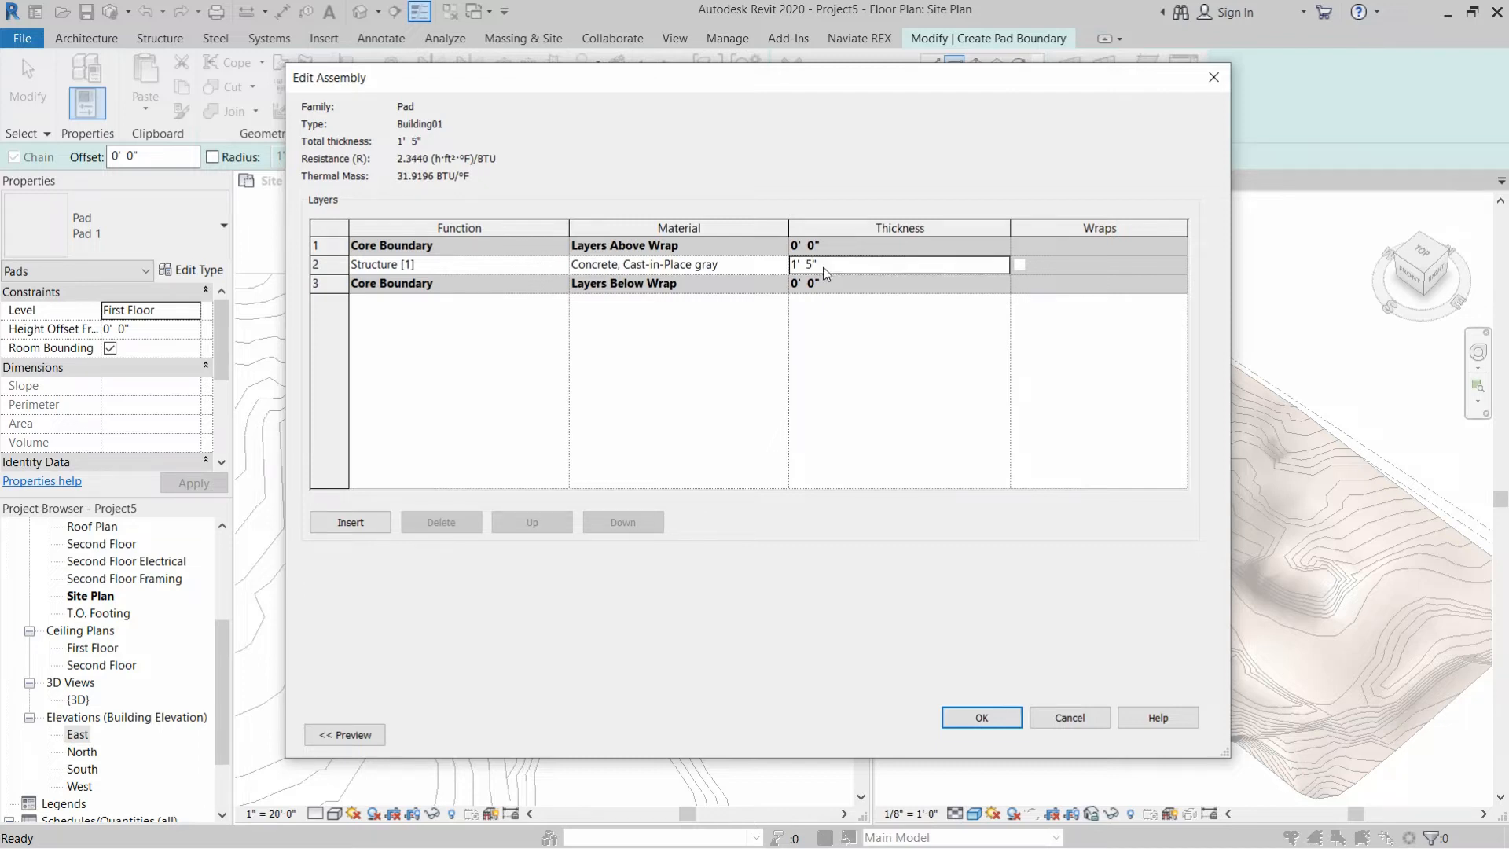
{"action": "left_click", "coordinate": [987, 723]}
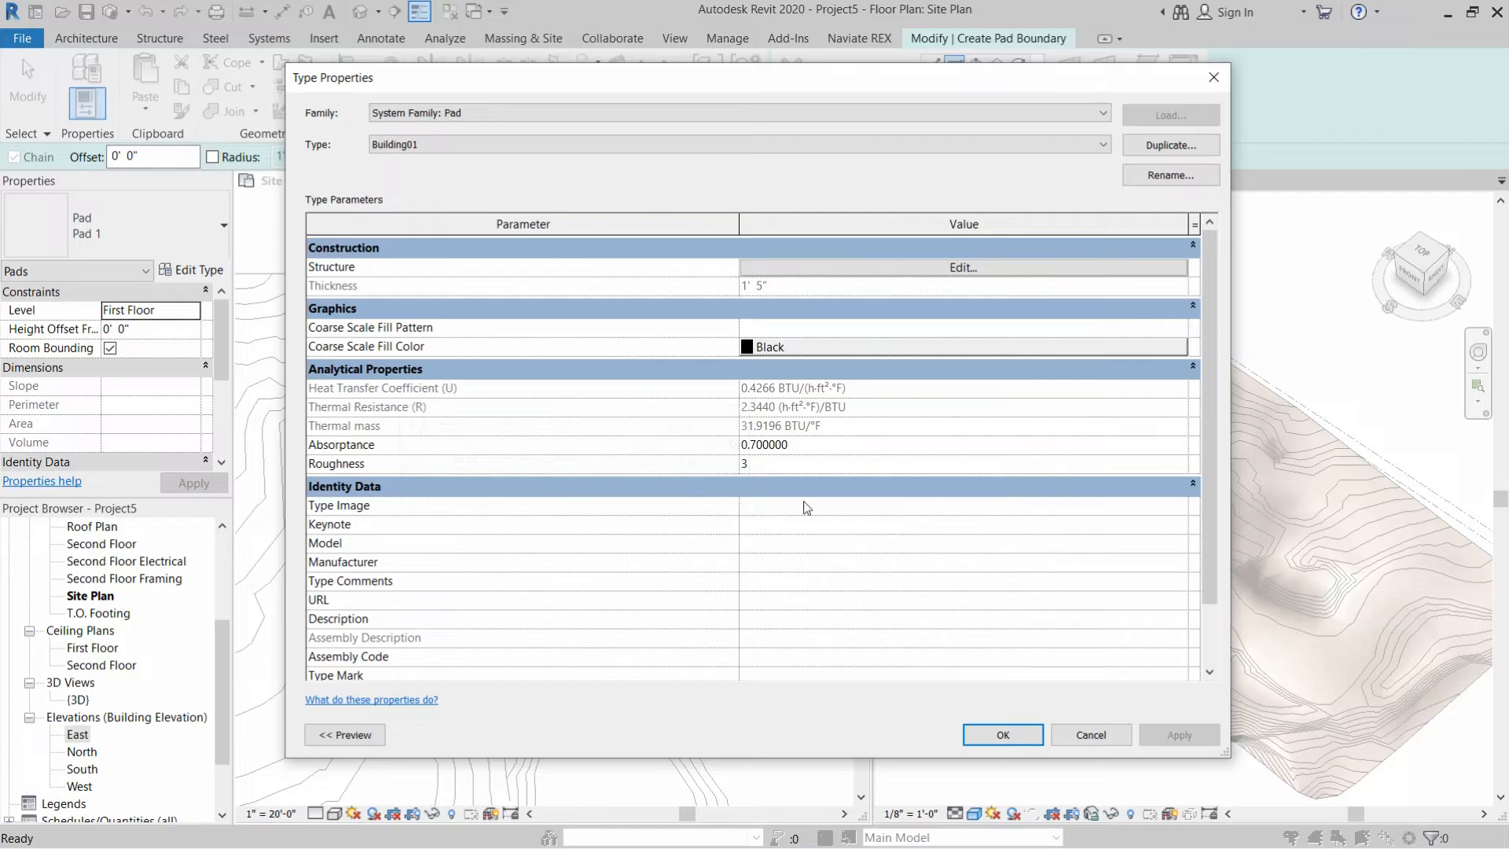
{"action": "left_click", "coordinate": [1003, 736]}
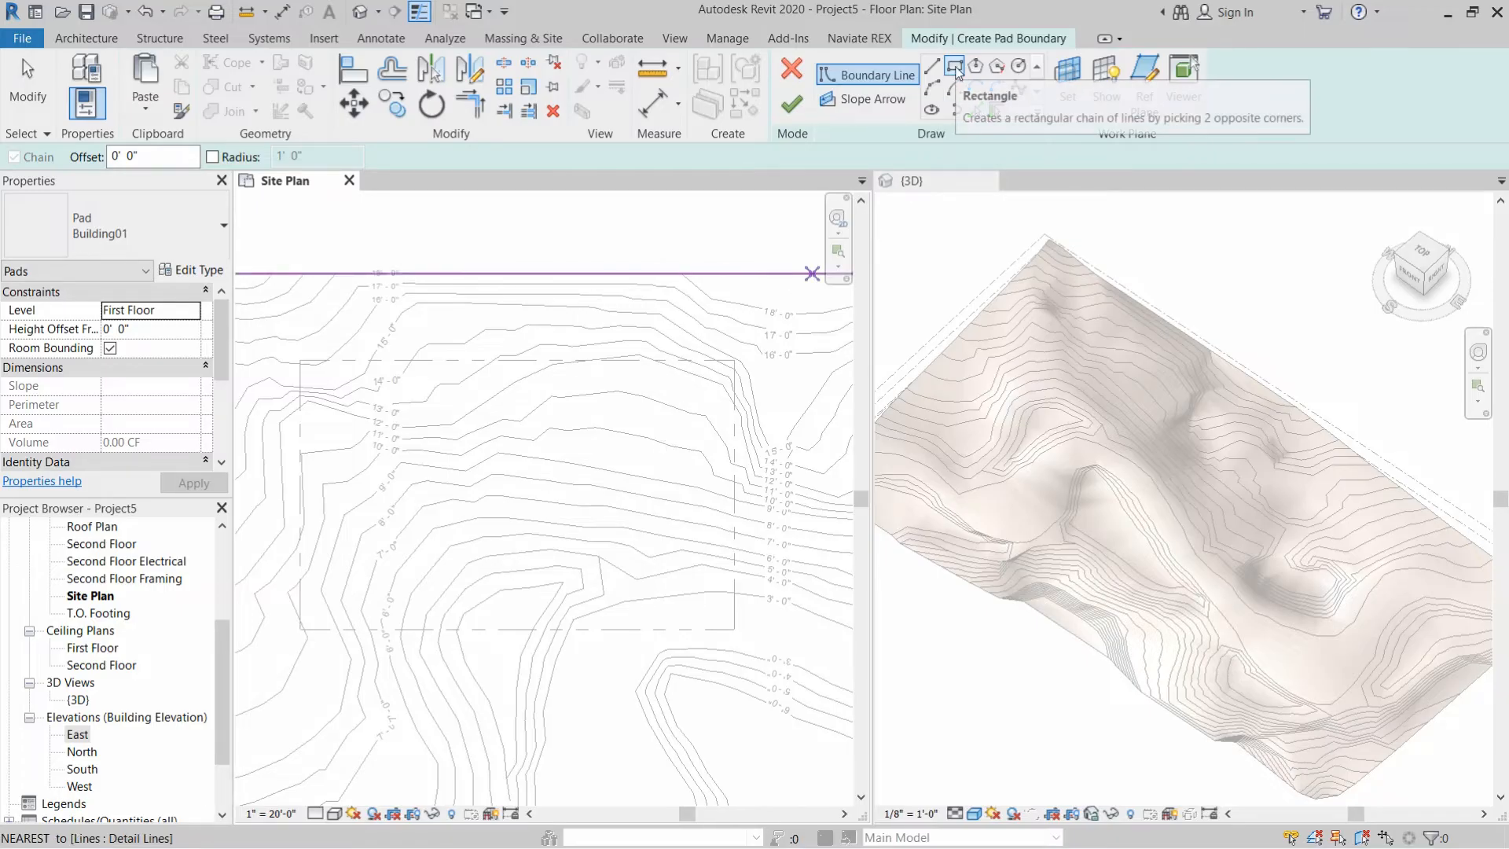
Assign the pad to the First Floor level and sketch its rectangular boundary, about 65' by 37'-6", inside the property line.
{"action": "left_click", "coordinate": [955, 67]}
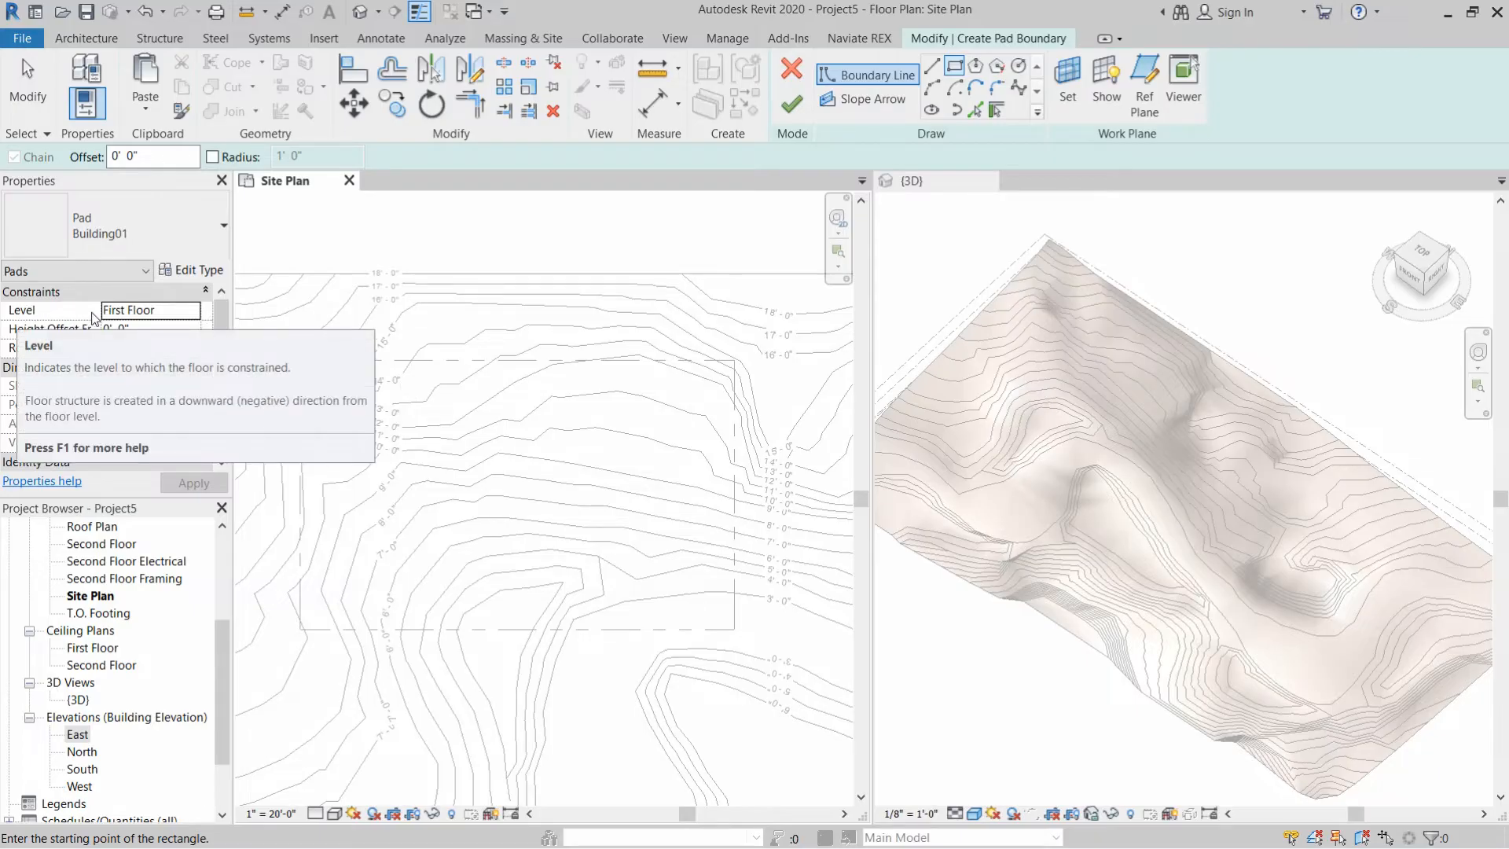
{"action": "left_click", "coordinate": [196, 317]}
{"action": "left_click", "coordinate": [191, 310]}
{"action": "scroll", "coordinate": [146, 401], "scroll_direction": "down", "scroll_amount": 1}
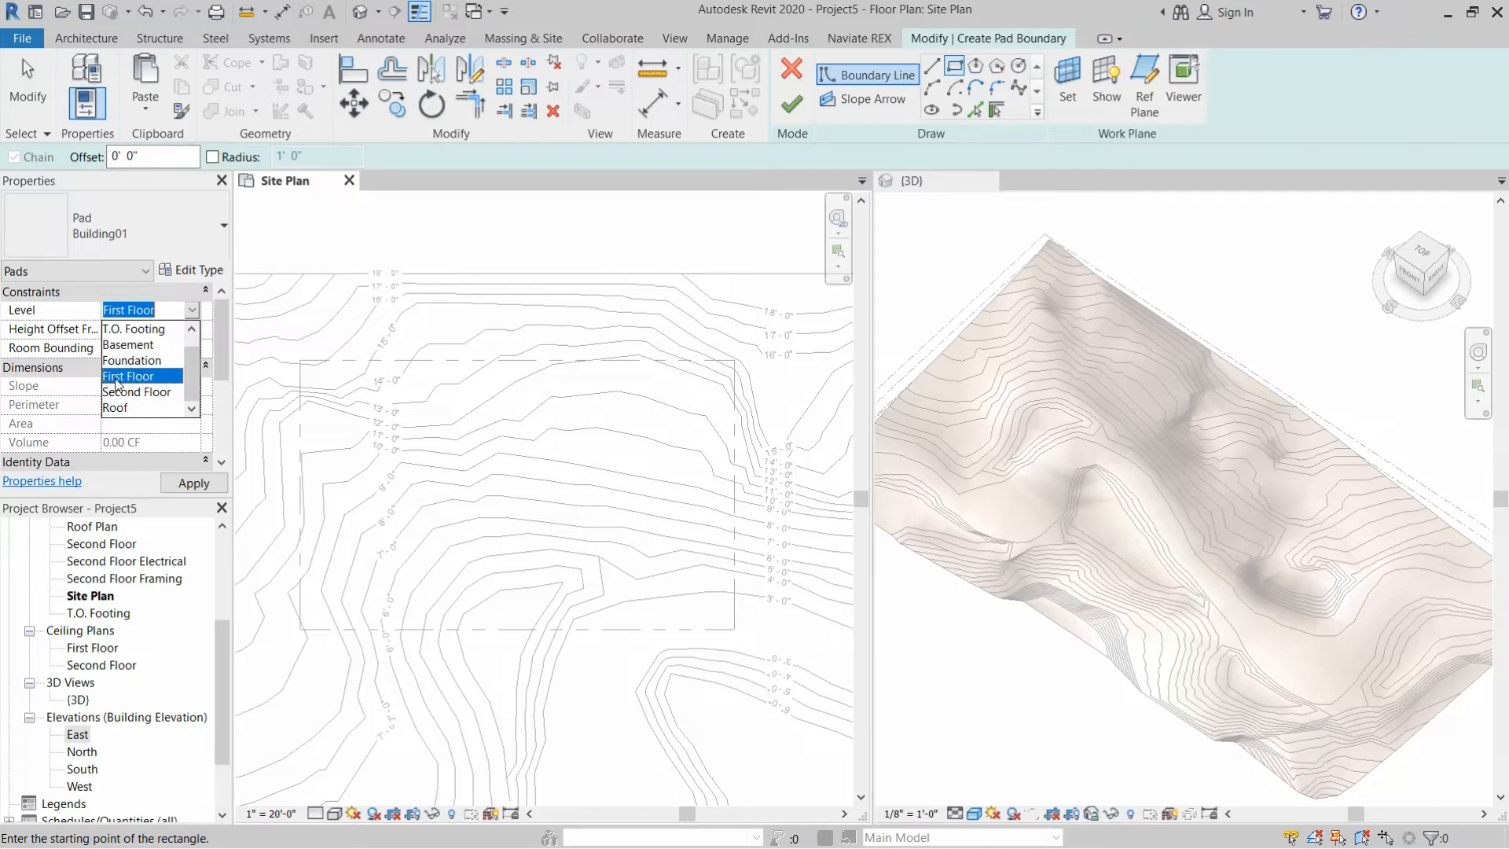
{"action": "left_click", "coordinate": [142, 376]}
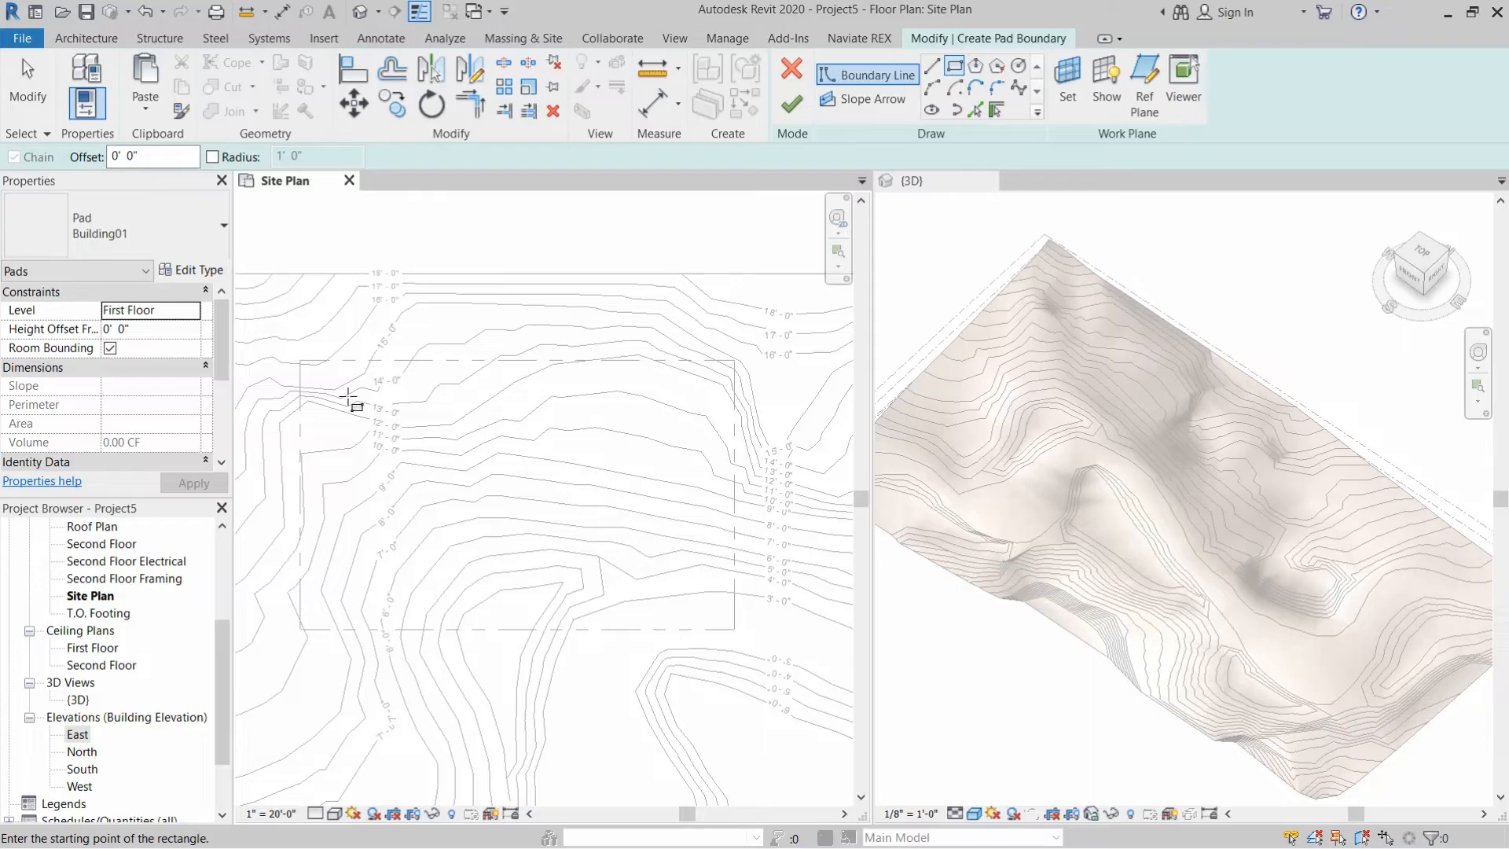
{"action": "left_click", "coordinate": [349, 399]}
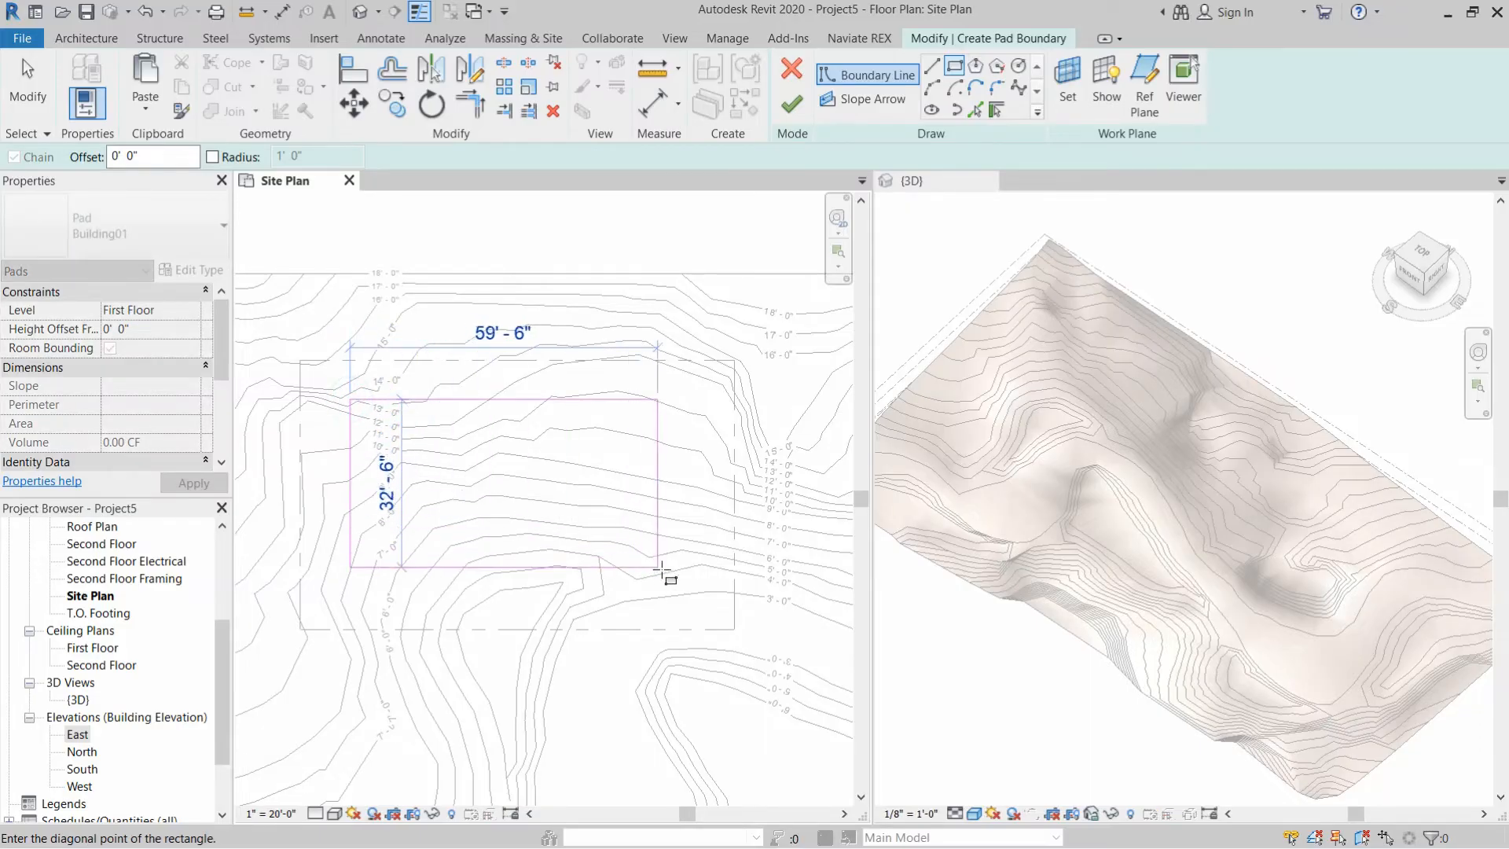
{"action": "left_click", "coordinate": [685, 592]}
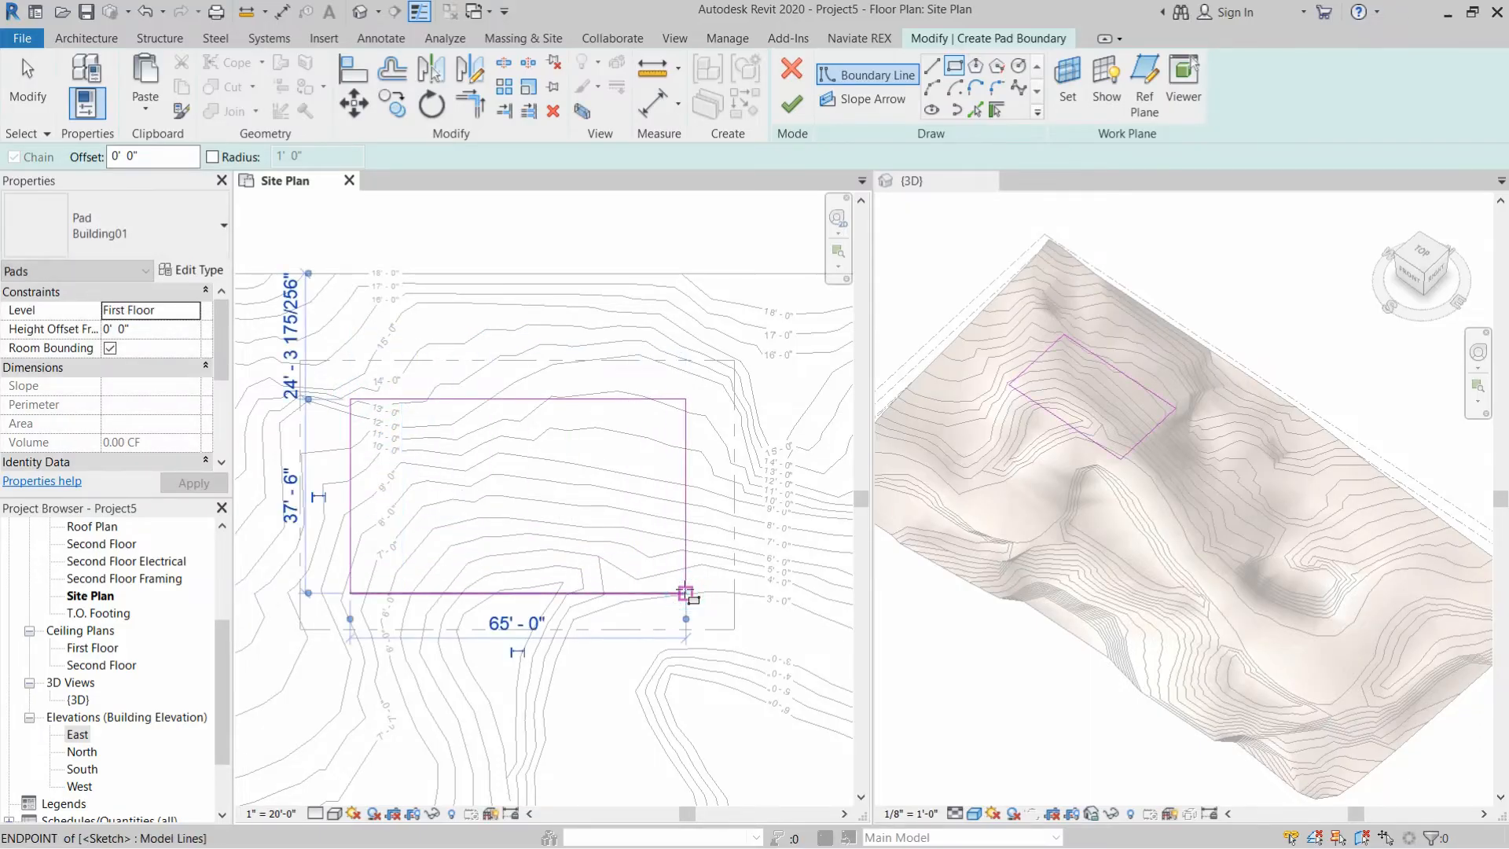
{"action": "key", "text": "Escape"}
{"action": "key", "text": "Escape"}
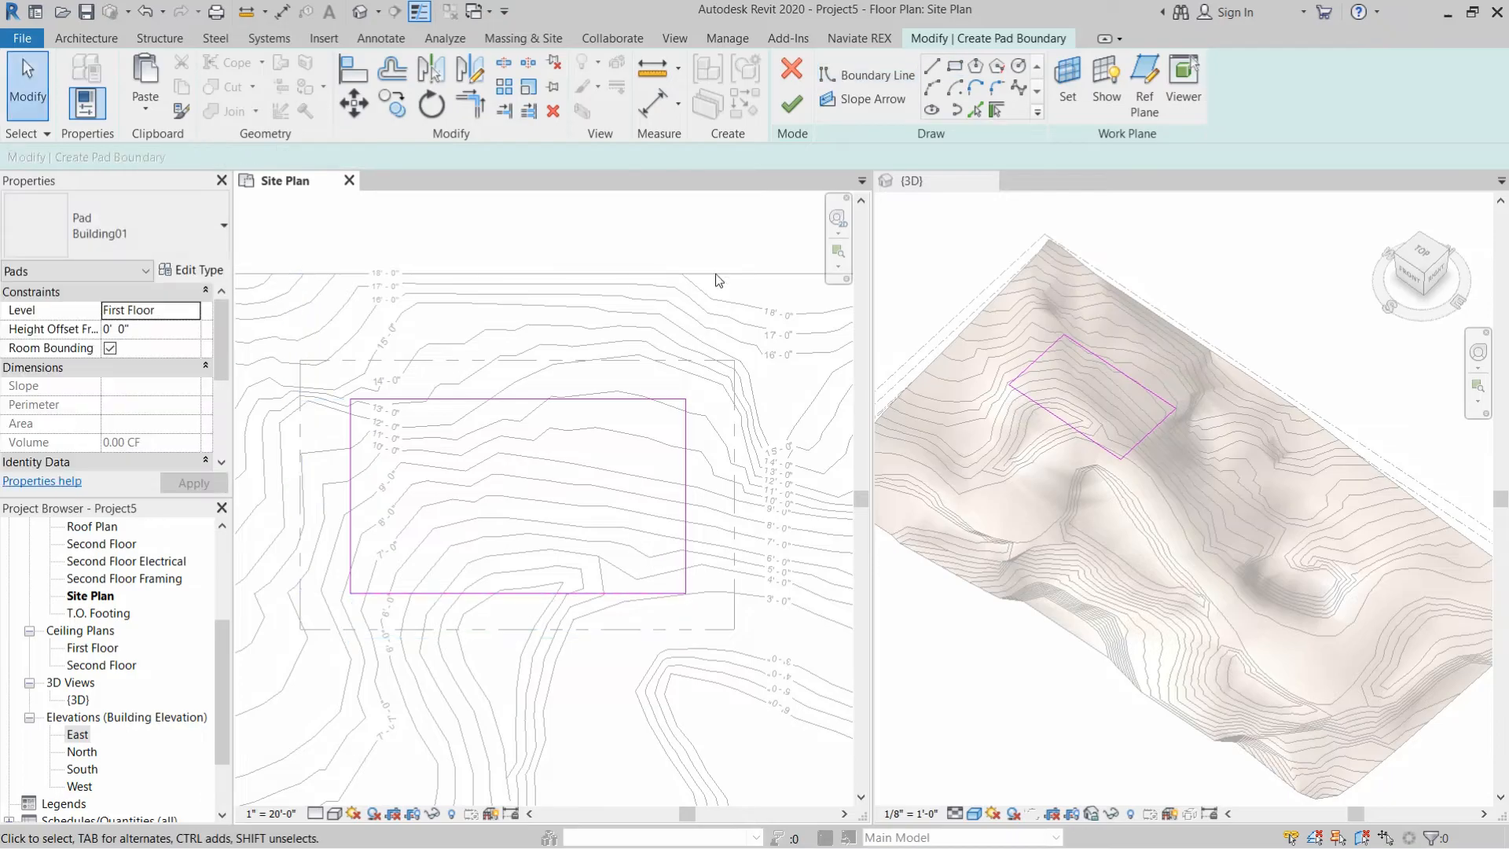
Finish the building pad sketch and inspect the excavation around the pad in the 3D view.
{"action": "left_click", "coordinate": [792, 107]}
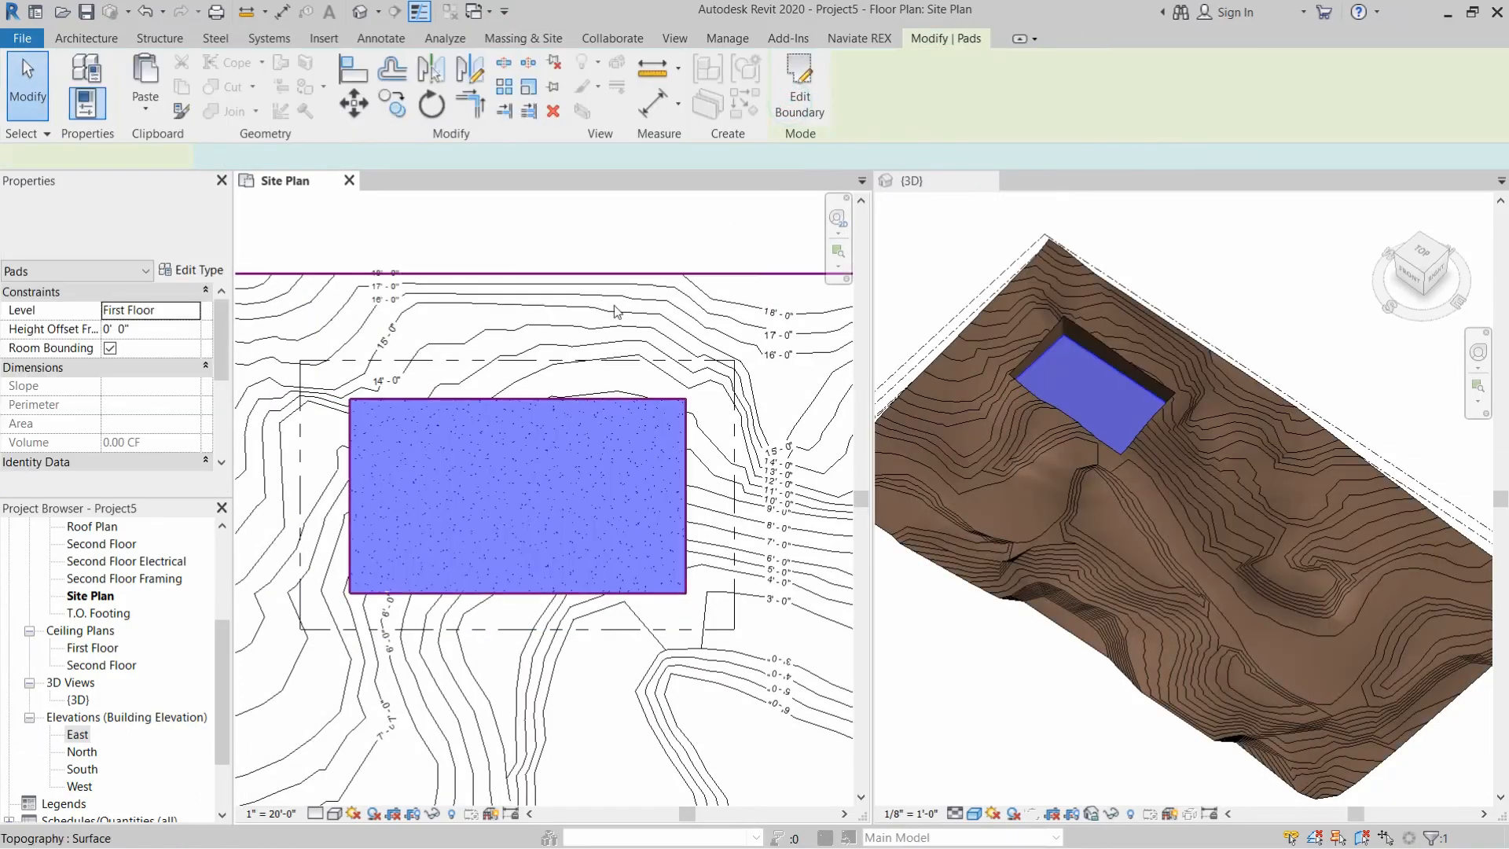
{"action": "left_click", "coordinate": [1102, 355]}
{"action": "scroll", "coordinate": [1102, 355], "scroll_direction": "up", "scroll_amount": 2}
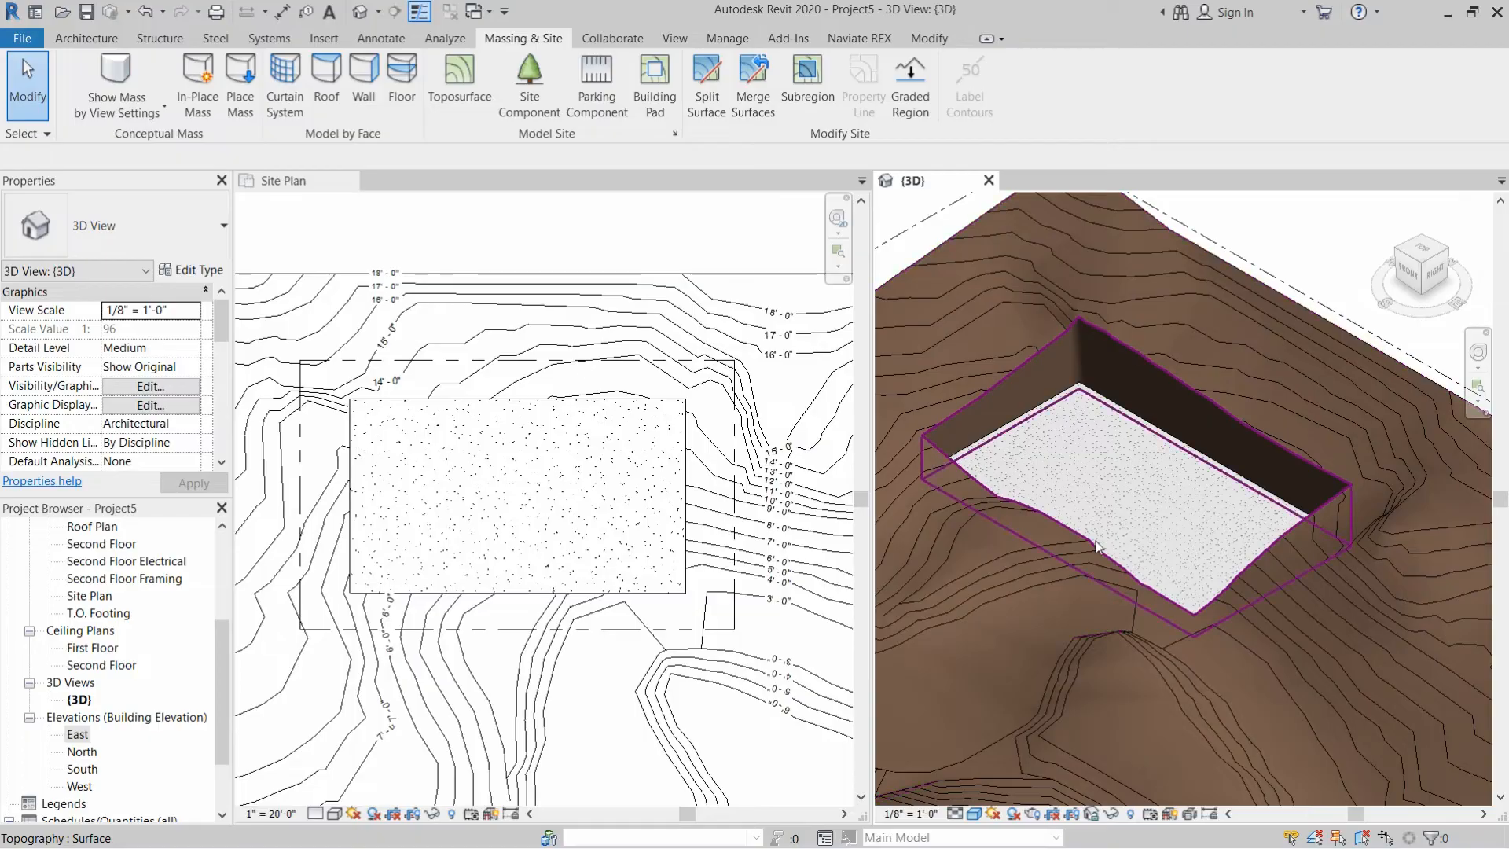
{"action": "left_click", "coordinate": [1040, 358]}
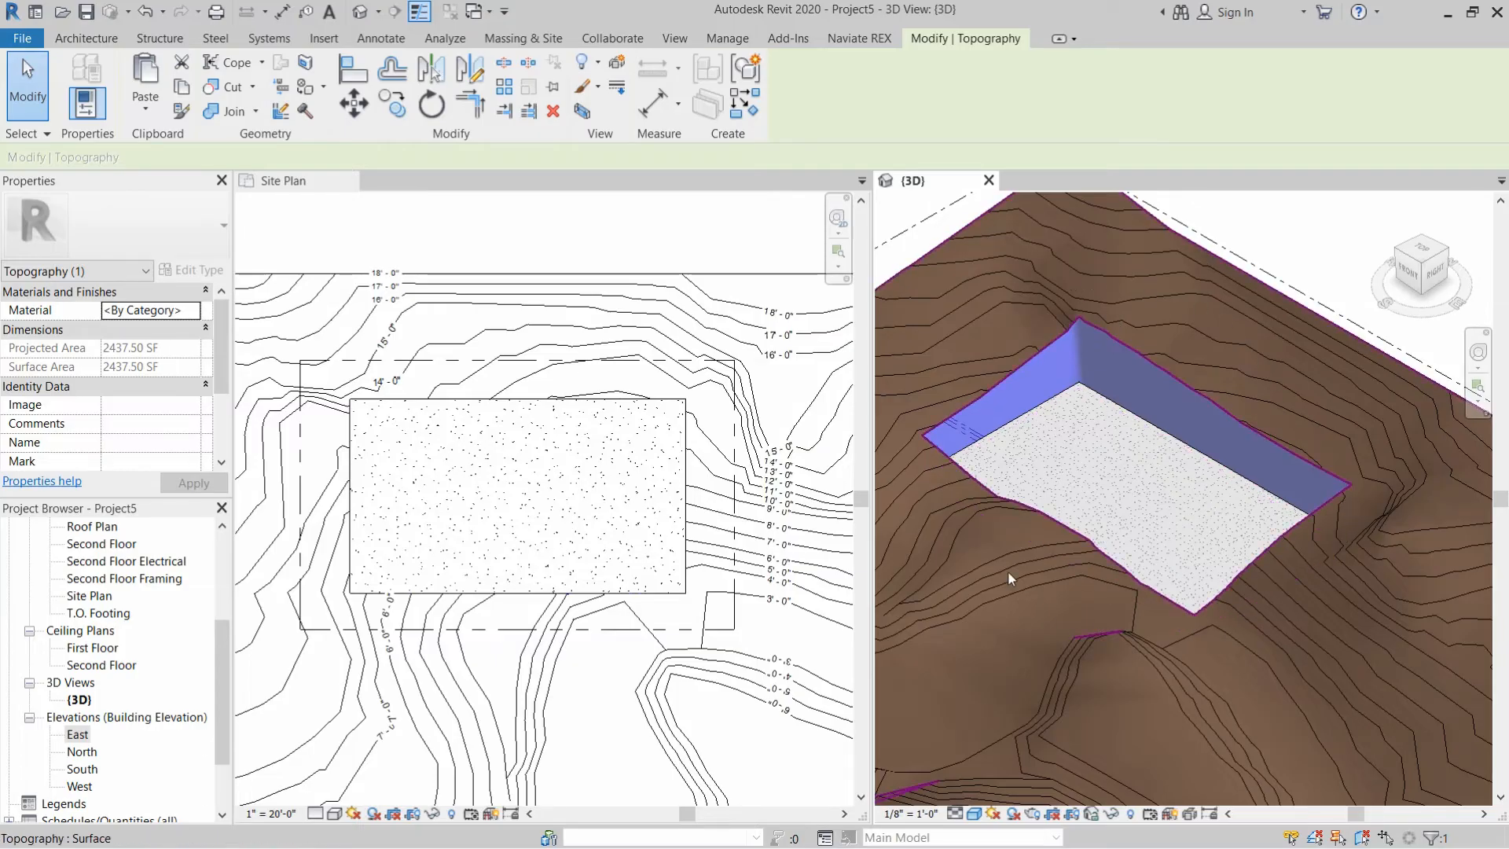
{"action": "key", "text": "Escape"}
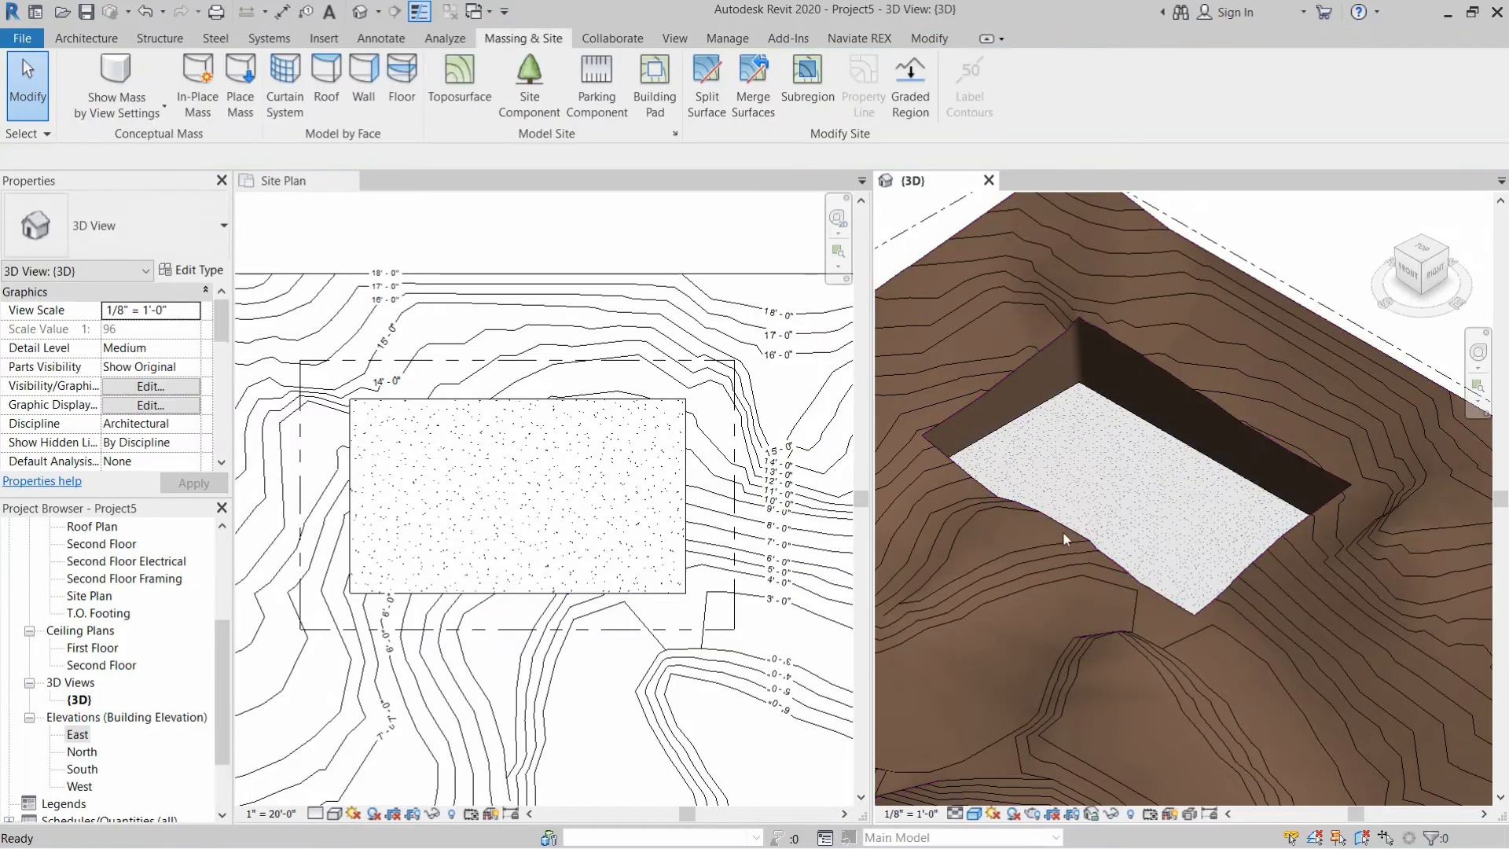
{"action": "scroll", "coordinate": [1075, 525], "scroll_direction": "down", "scroll_amount": 4}
{"action": "scroll", "coordinate": [1110, 465], "scroll_direction": "down", "scroll_amount": 3}
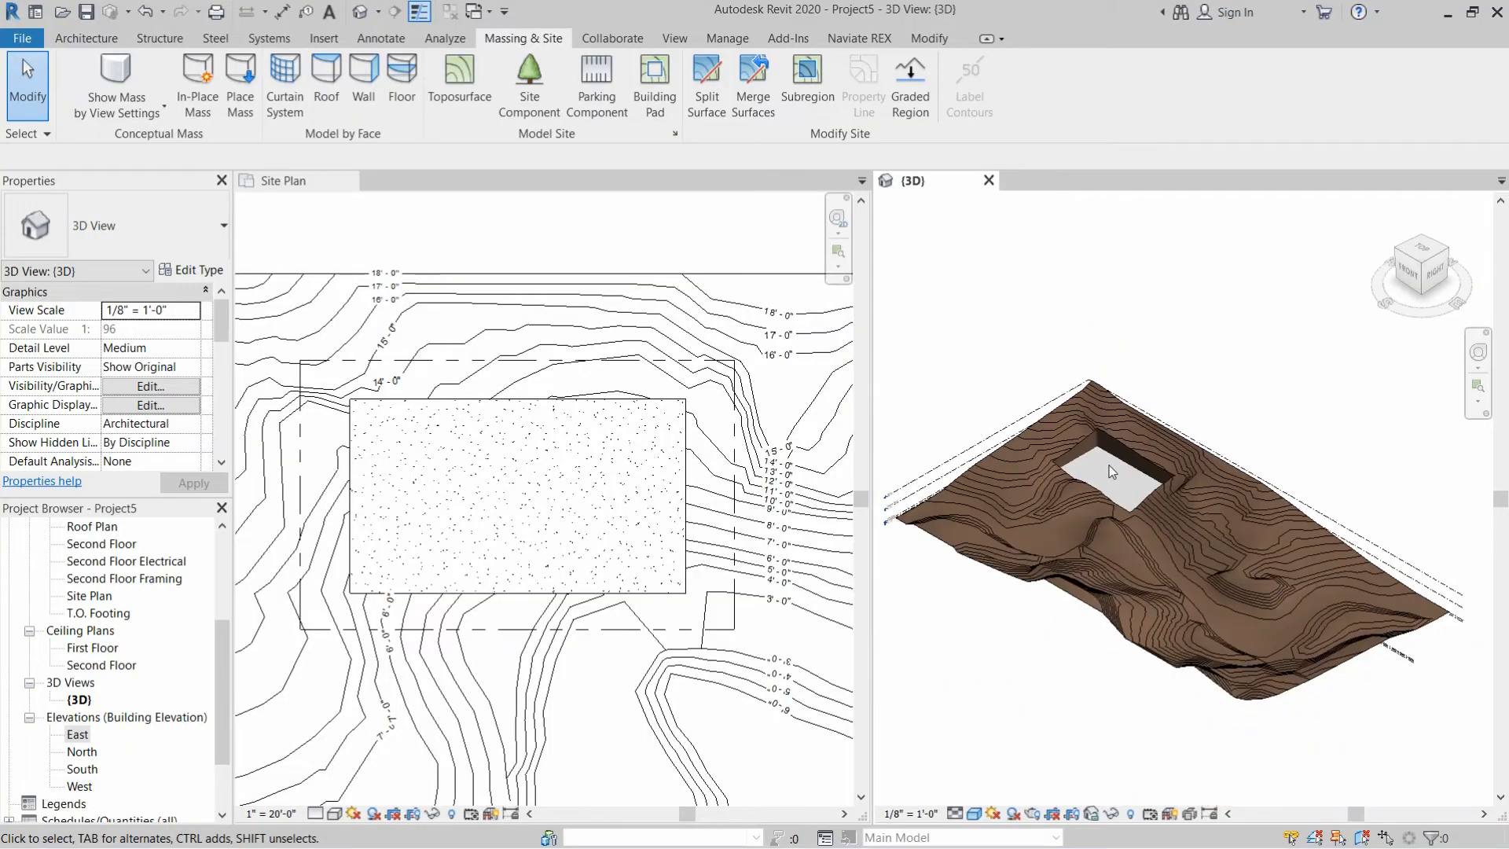
{"action": "scroll", "coordinate": [1082, 470], "scroll_direction": "up", "scroll_amount": 2}
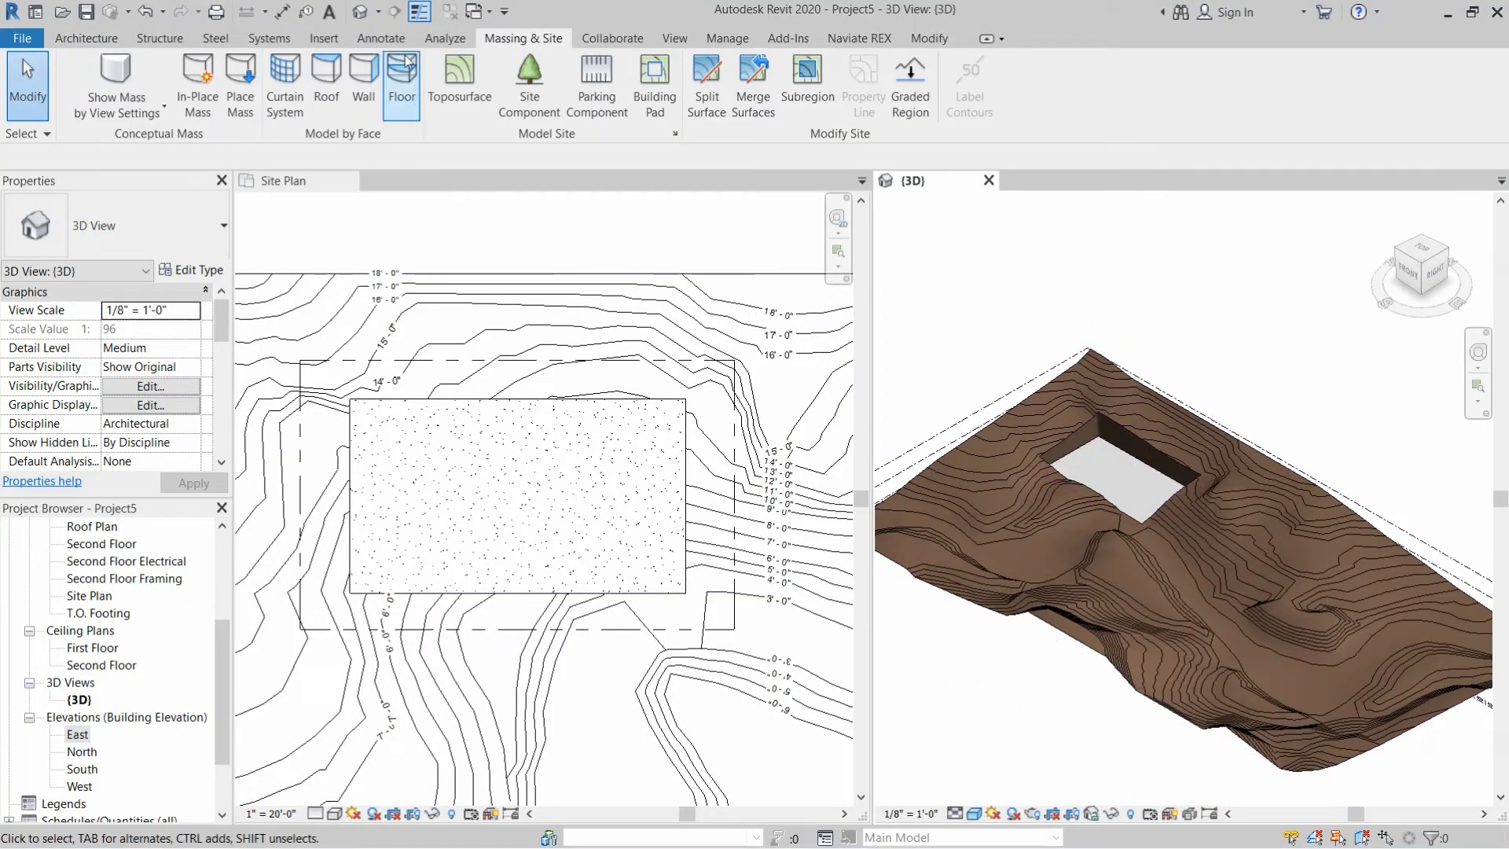
Draw a vertical building section across the site plan, through the pad and past both edges of the toposurface, and dismiss the warning.
{"action": "left_click", "coordinate": [445, 239]}
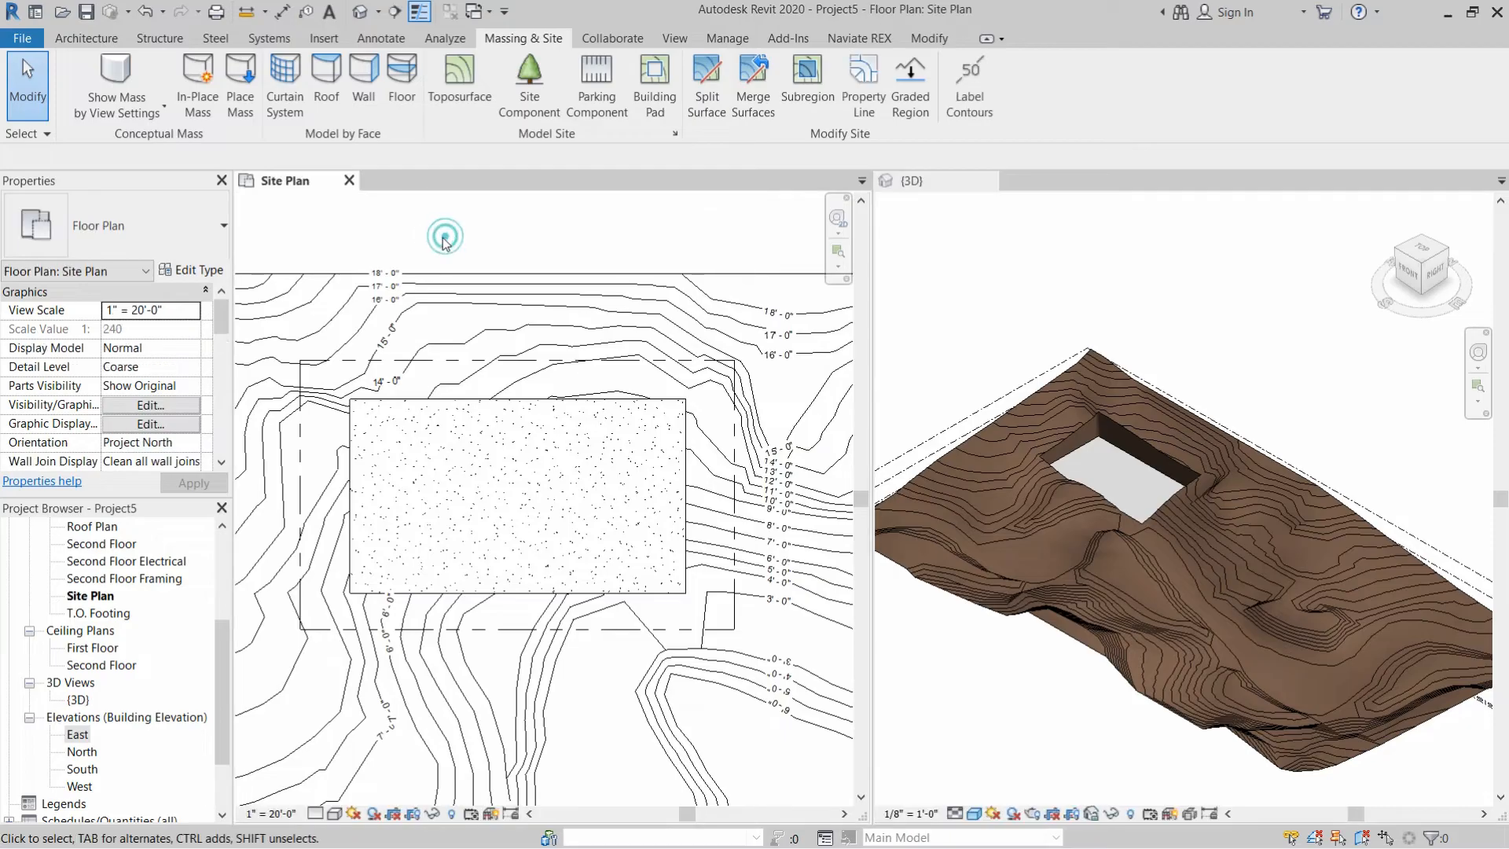
{"action": "left_click", "coordinate": [396, 13]}
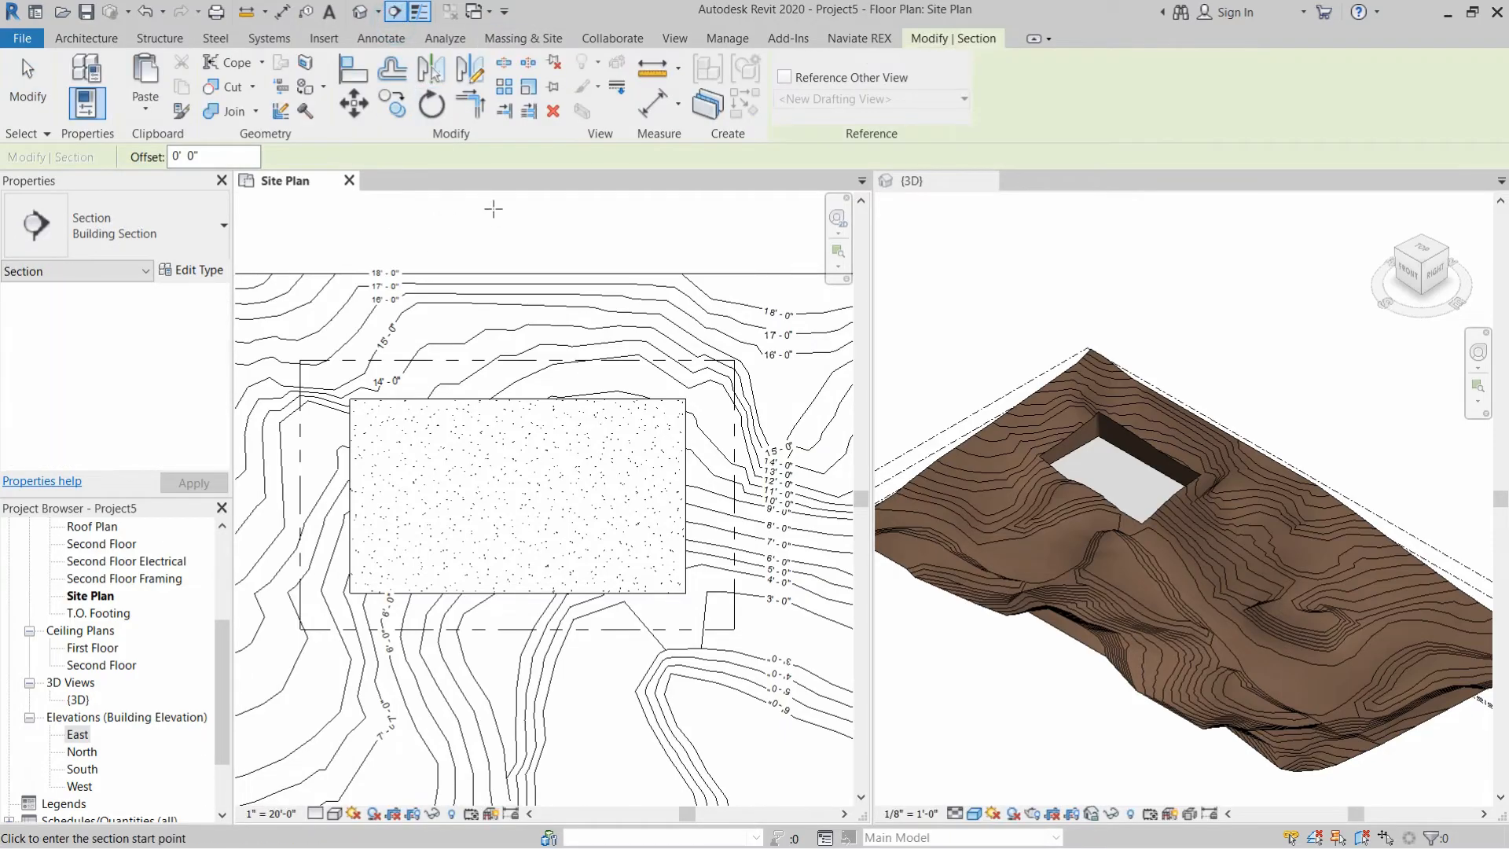
{"action": "left_click", "coordinate": [414, 210]}
{"action": "scroll", "coordinate": [418, 283], "scroll_direction": "down", "scroll_amount": 1}
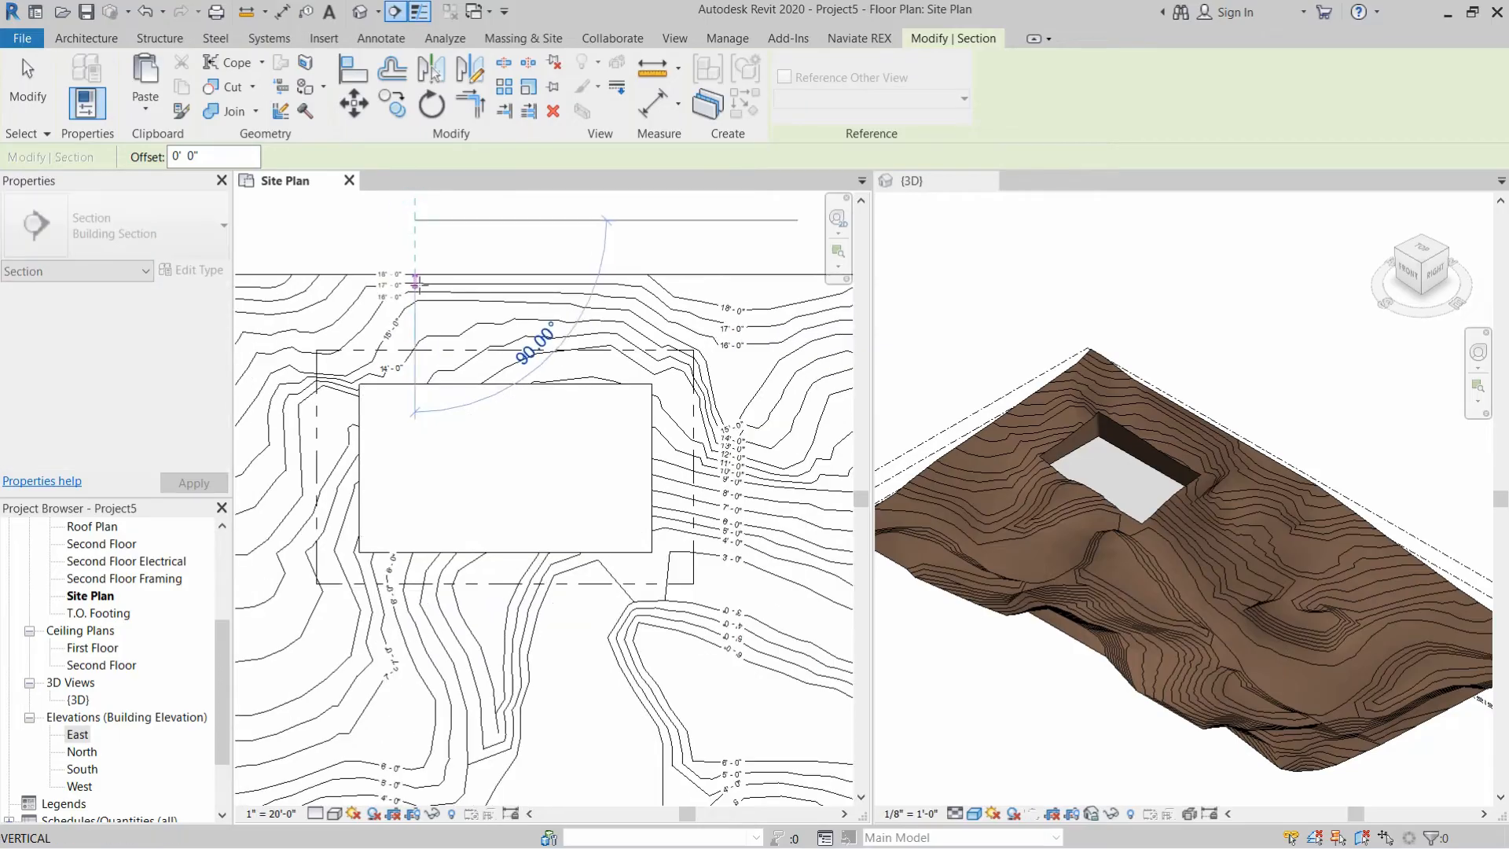
{"action": "scroll", "coordinate": [415, 314], "scroll_direction": "down", "scroll_amount": 4}
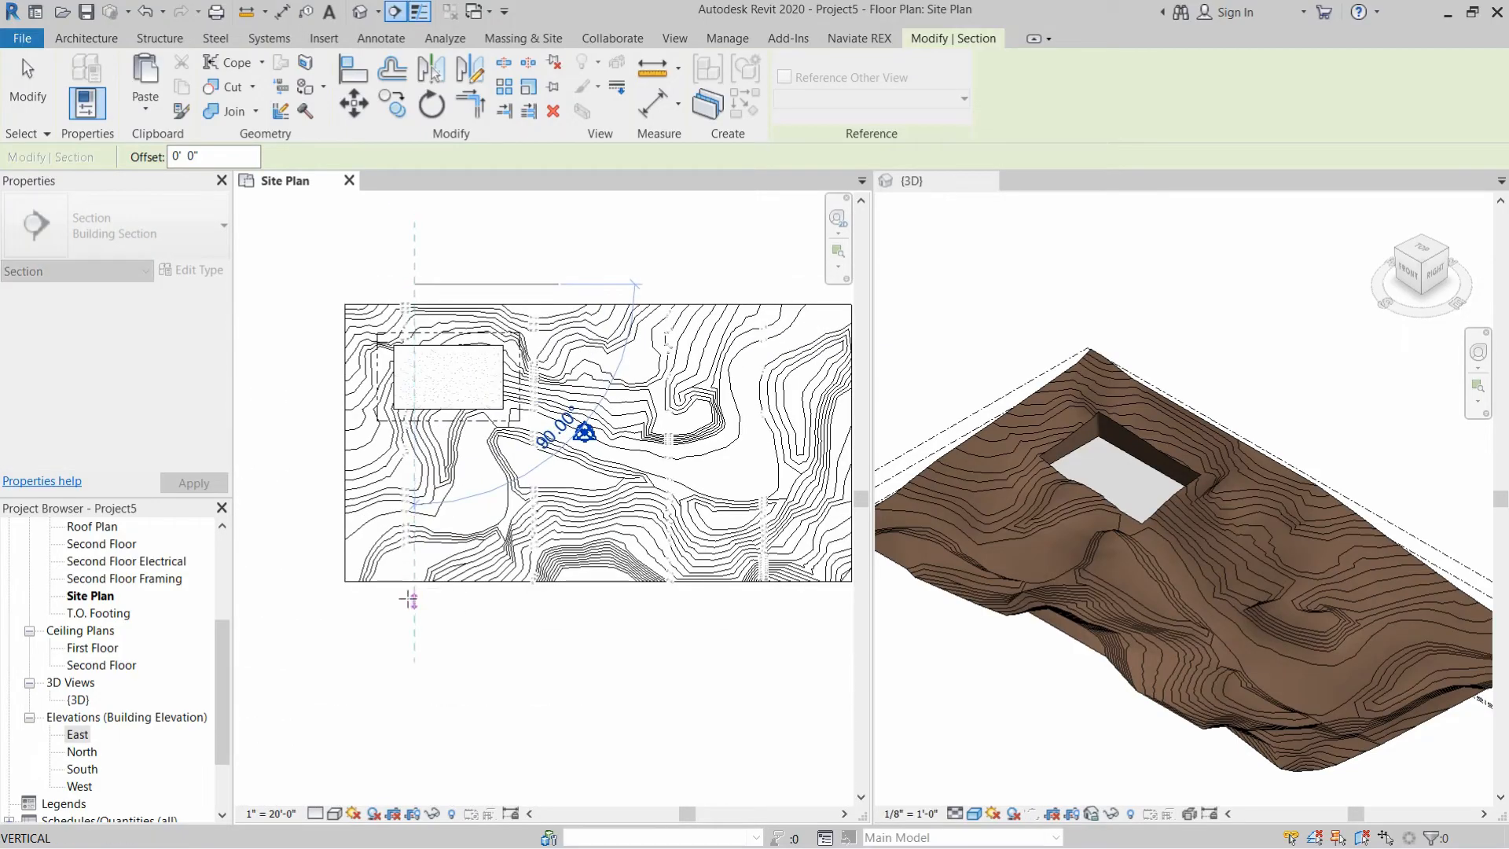
{"action": "left_click", "coordinate": [410, 601]}
{"action": "key", "text": "Escape"}
{"action": "key", "text": "Escape"}
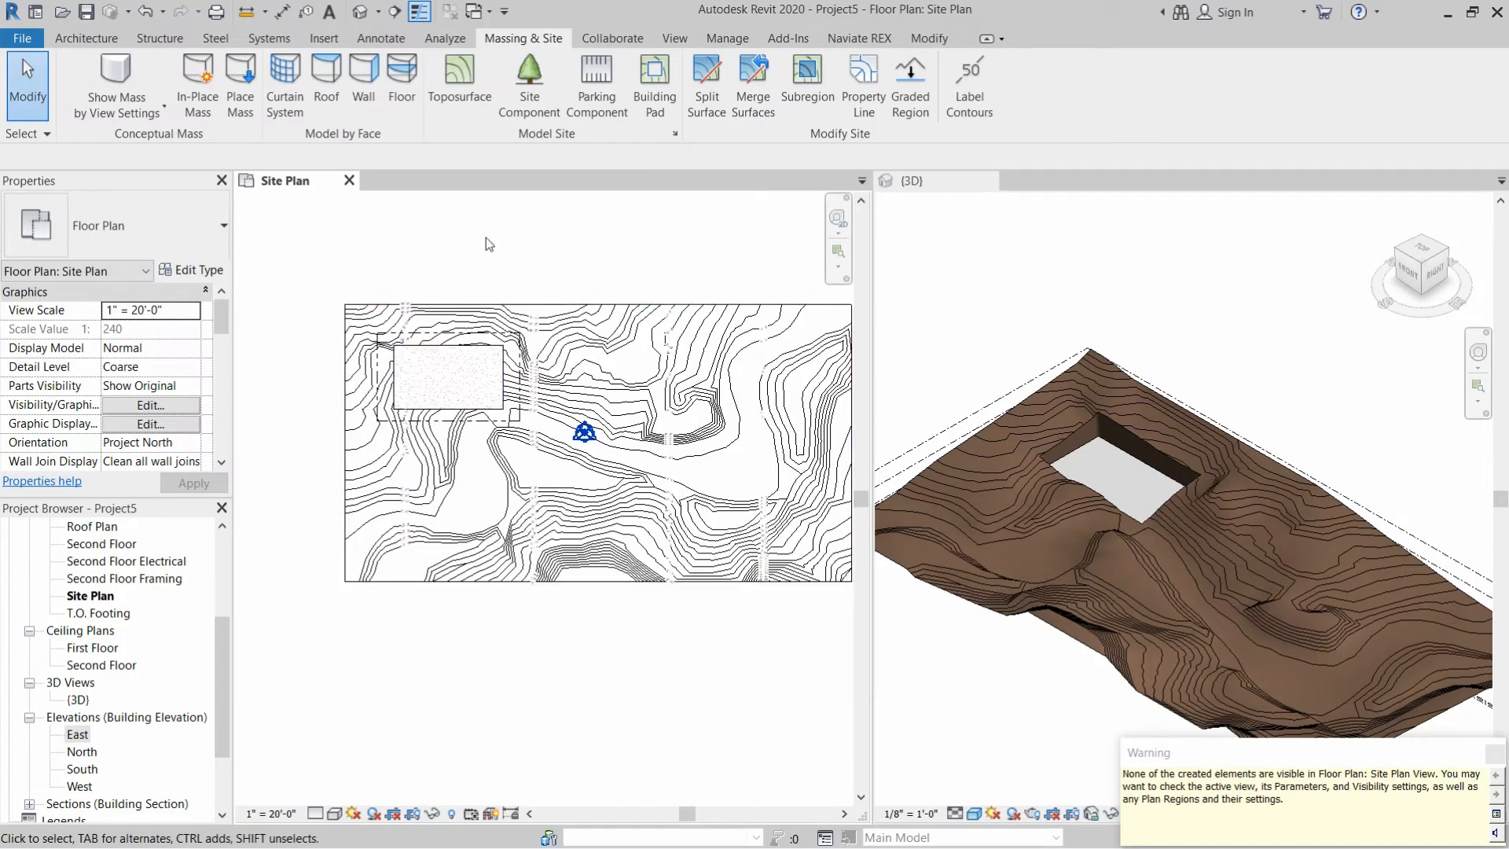
{"action": "left_click", "coordinate": [1490, 742]}
Open the First Floor plan and go from its section marker to the section view.
{"action": "scroll", "coordinate": [109, 597], "scroll_direction": "up", "scroll_amount": 2}
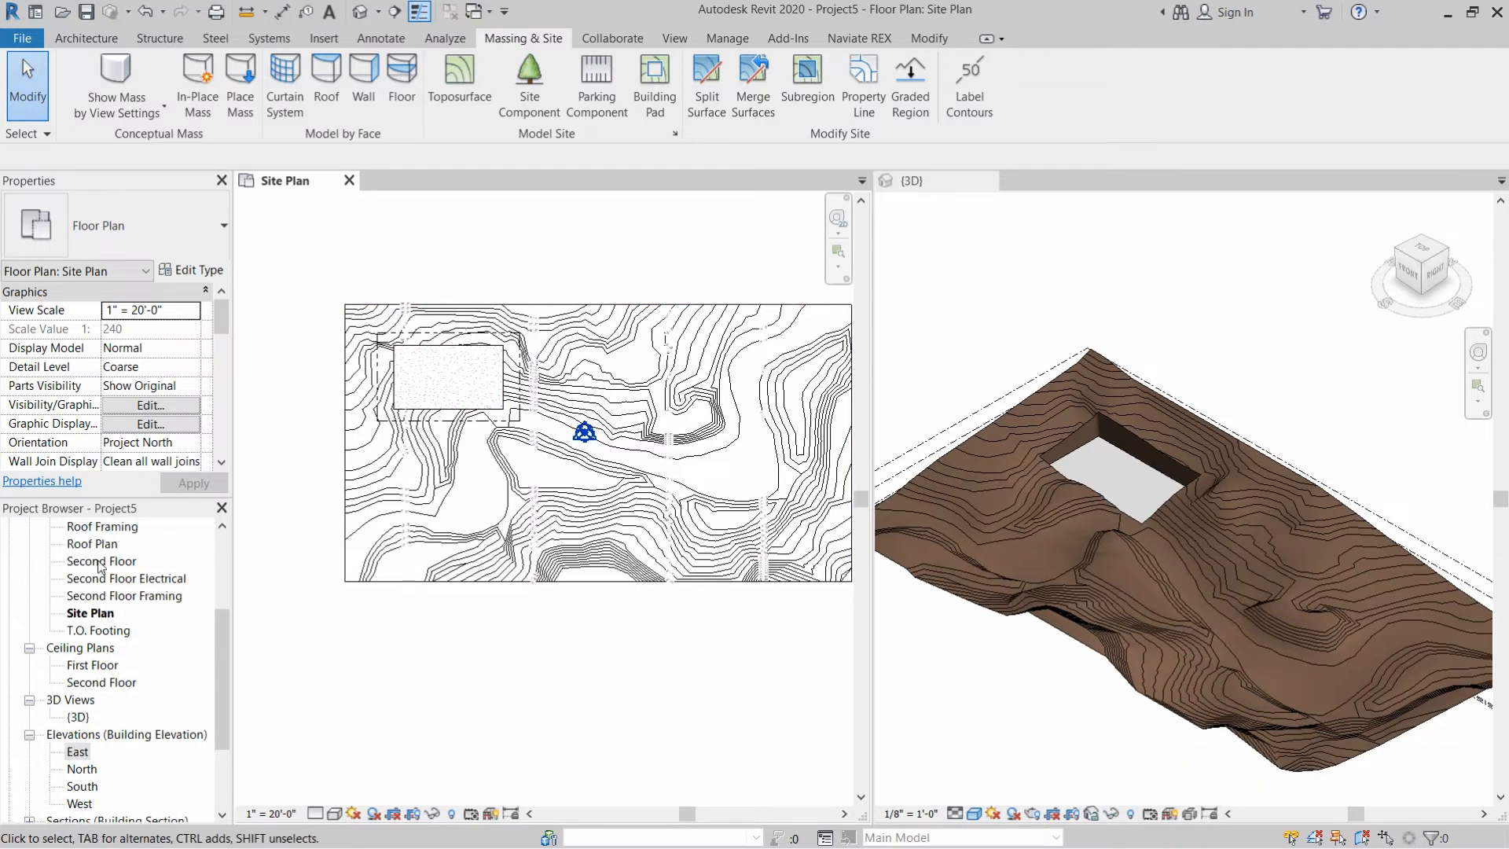
{"action": "scroll", "coordinate": [99, 597], "scroll_direction": "up", "scroll_amount": 2}
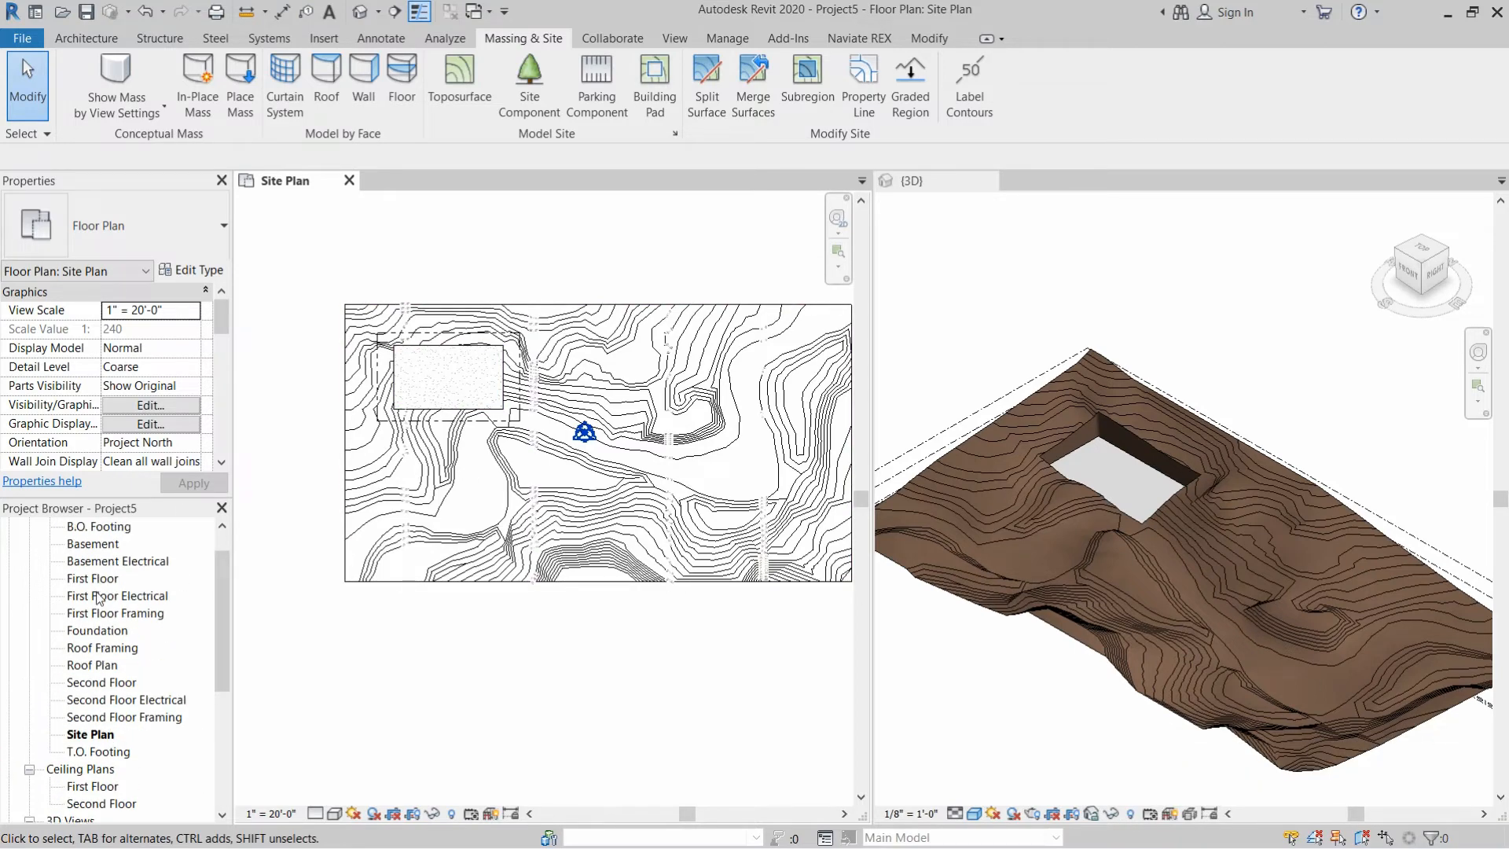
{"action": "double_click", "coordinate": [93, 578]}
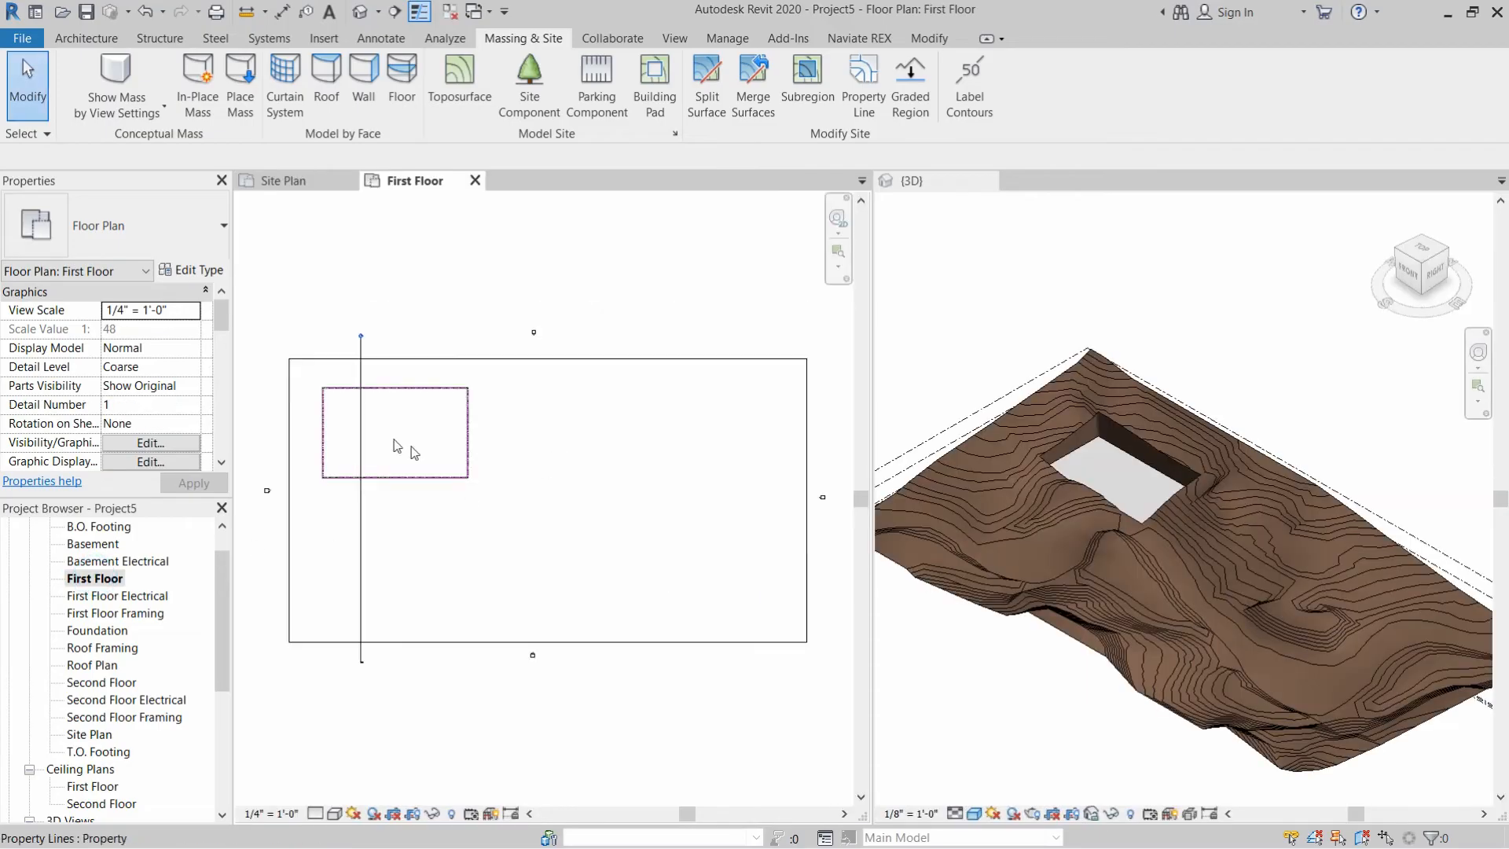
{"action": "scroll", "coordinate": [301, 372], "scroll_direction": "up", "scroll_amount": 1}
{"action": "scroll", "coordinate": [370, 326], "scroll_direction": "up", "scroll_amount": 5}
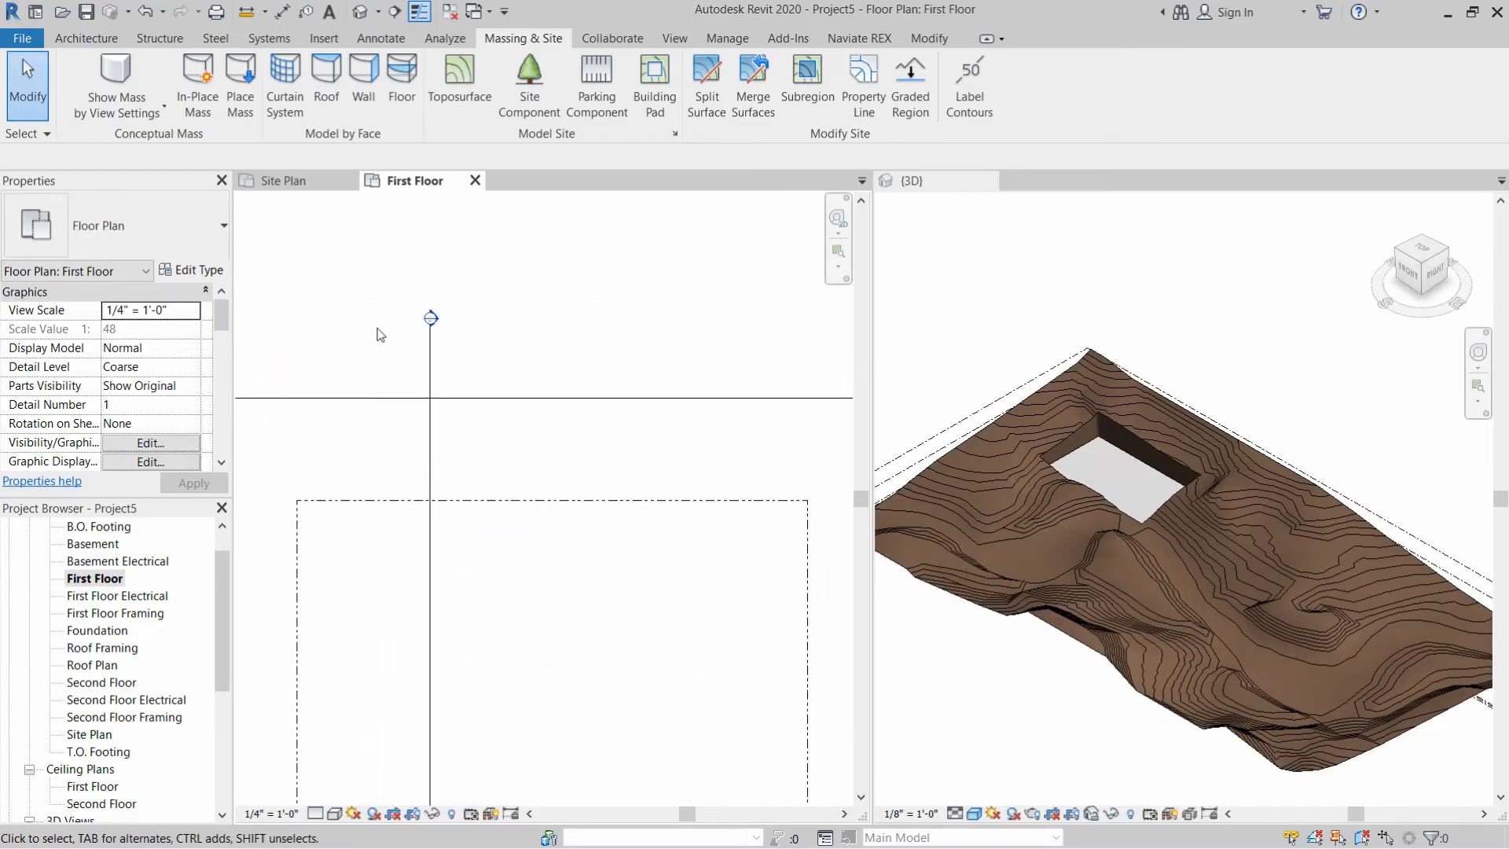
{"action": "double_click", "coordinate": [438, 334]}
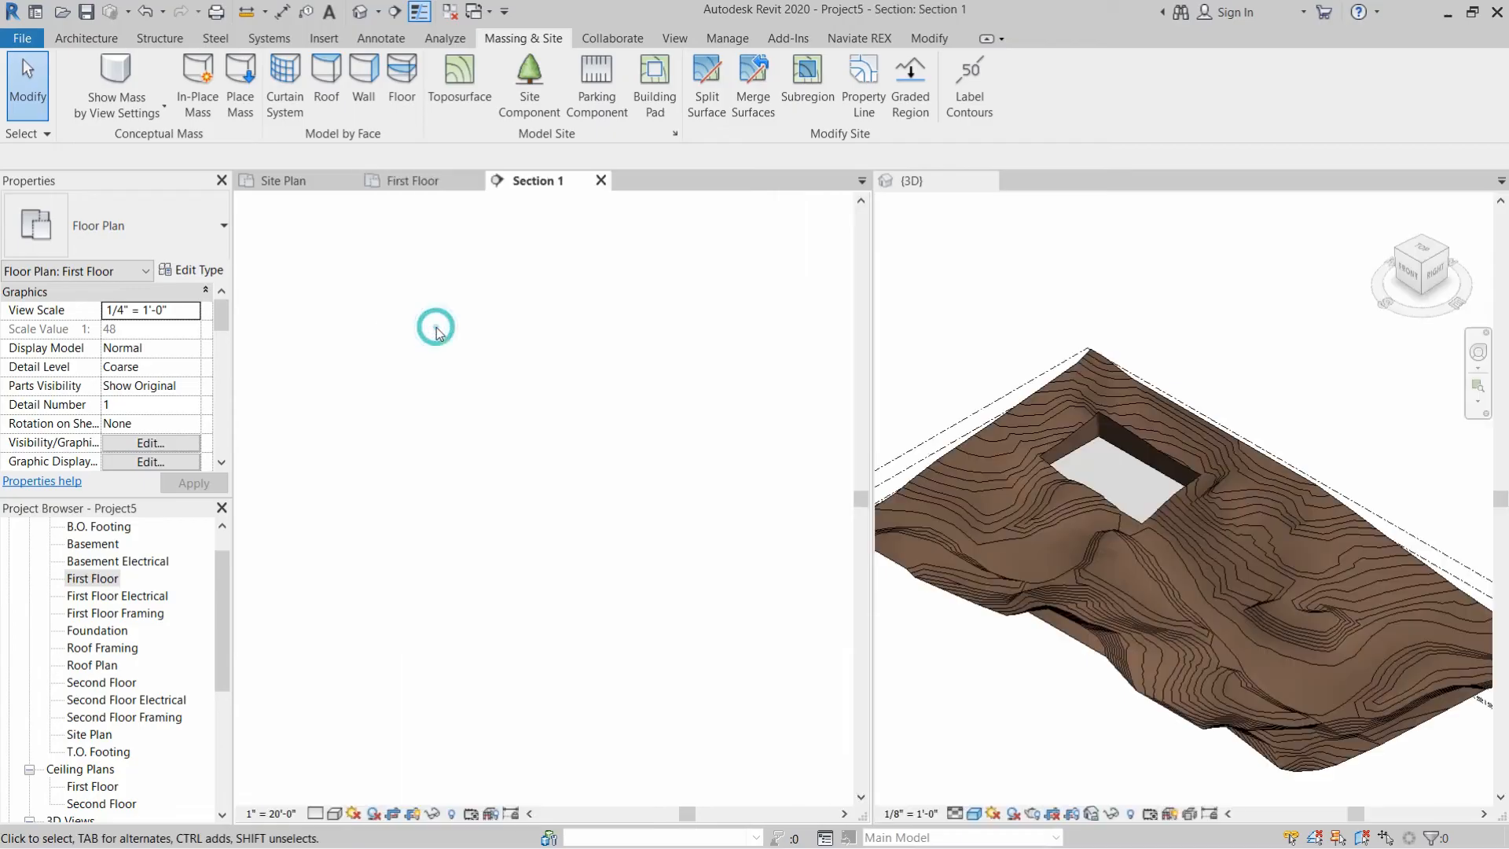
Extend the section view's crop region upward above the Roof level to take in the full terrain profile.
{"action": "scroll", "coordinate": [377, 498], "scroll_direction": "up", "scroll_amount": 3}
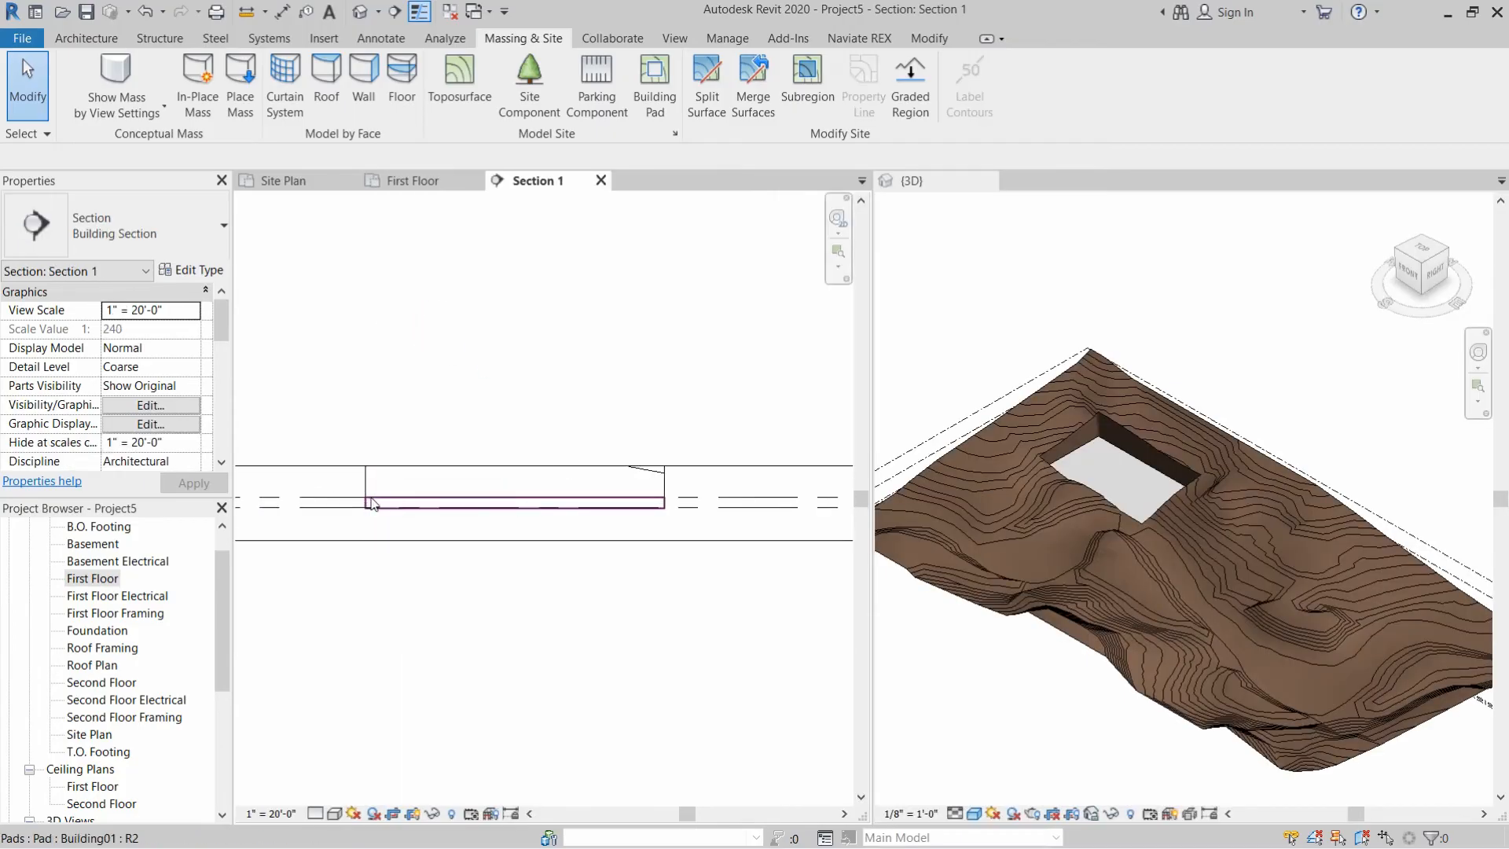
{"action": "scroll", "coordinate": [461, 472], "scroll_direction": "down", "scroll_amount": 3}
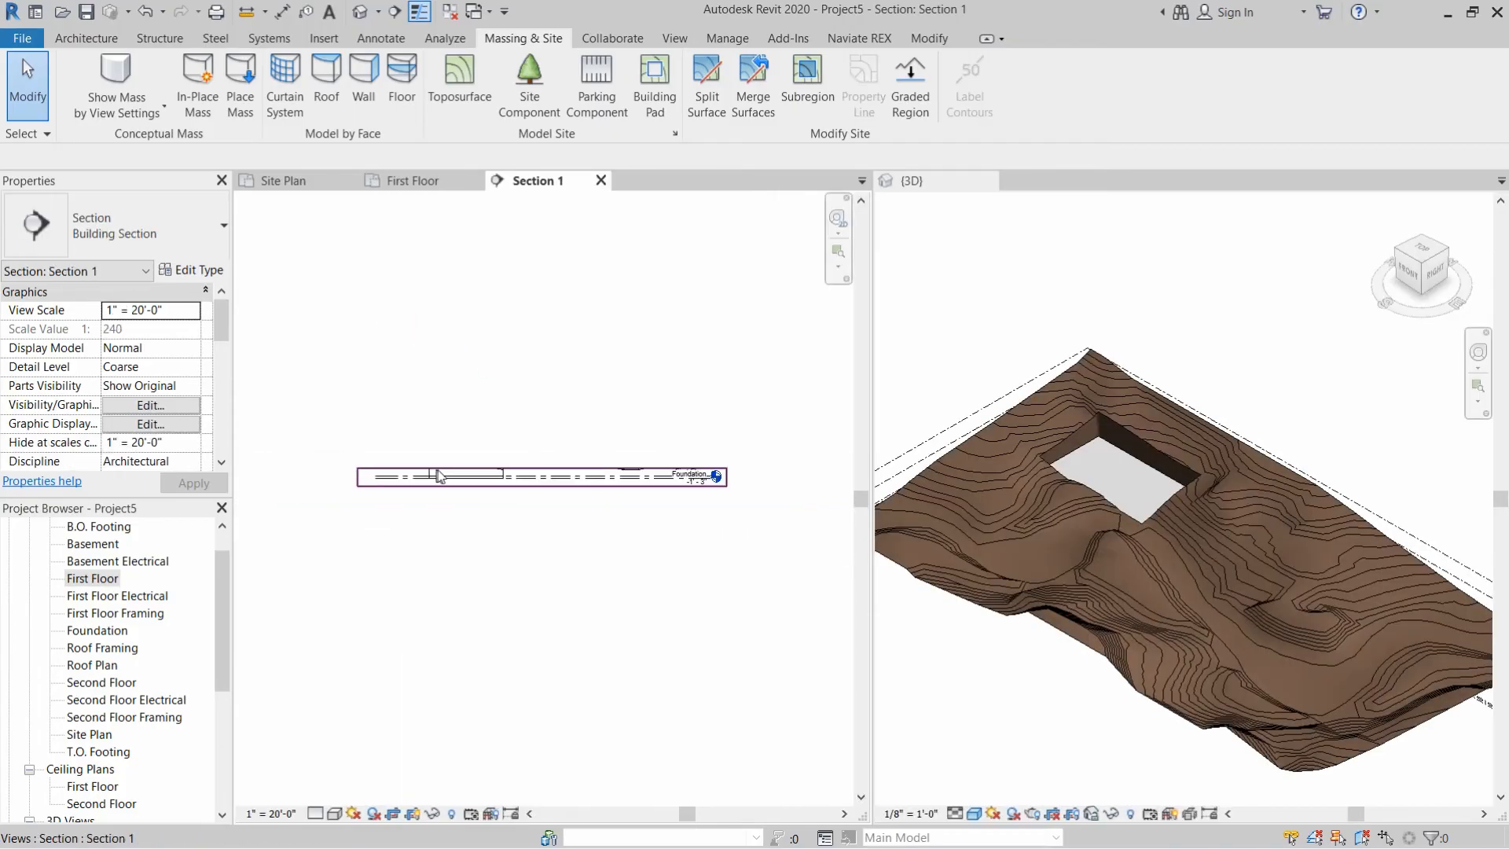
{"action": "left_click", "coordinate": [445, 473]}
{"action": "left_click_drag", "start_coordinate": [557, 482], "coordinate": [557, 391]}
{"action": "key", "text": "Escape"}
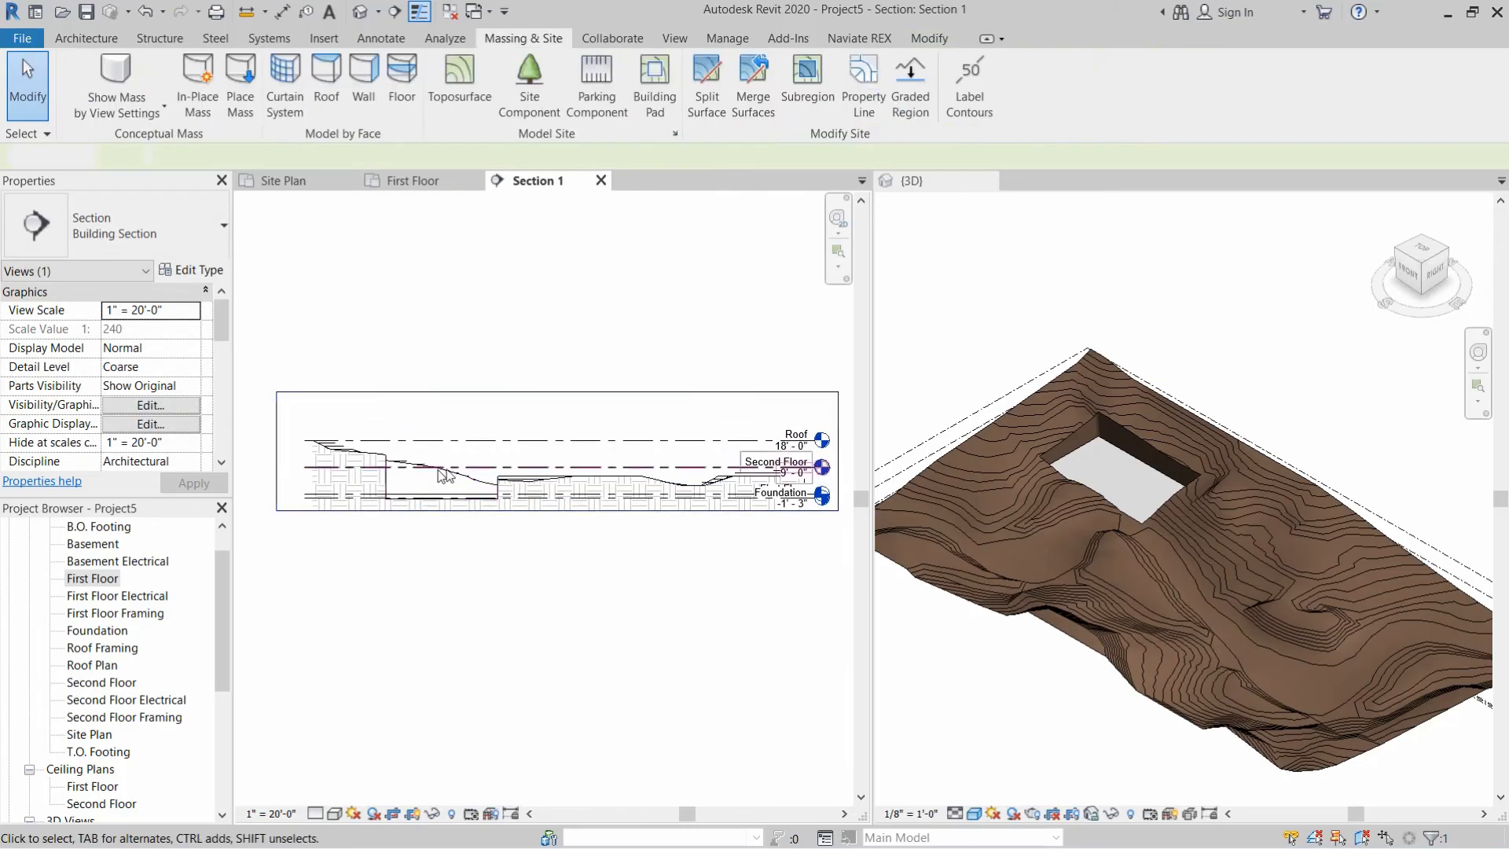
Set the section view to Fine detail level and Shaded visual style, and inspect the cut through the pad.
{"action": "left_click", "coordinate": [316, 813]}
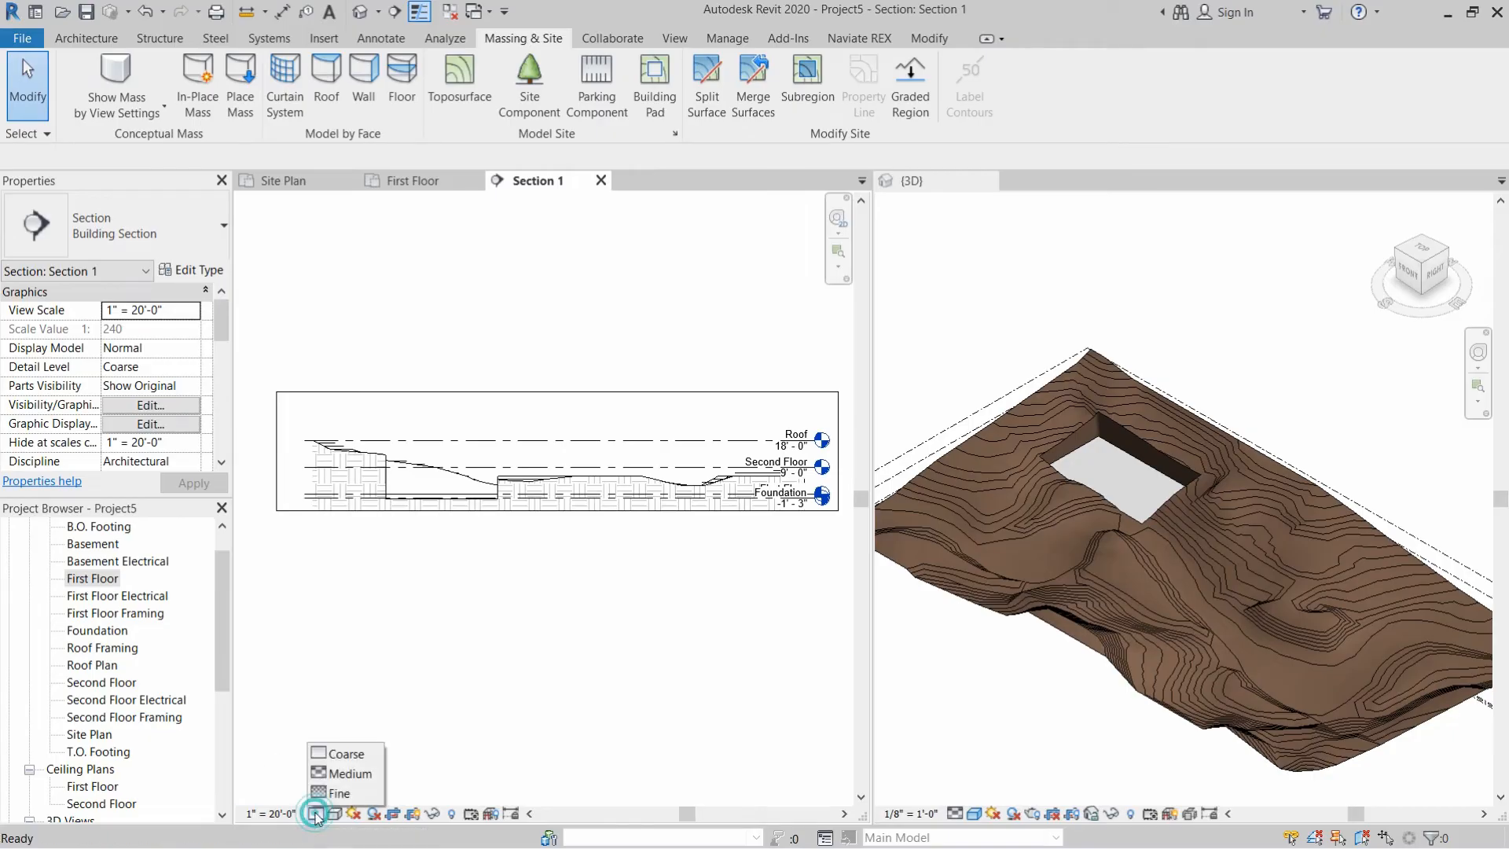
{"action": "left_click", "coordinate": [340, 792]}
{"action": "left_click", "coordinate": [335, 813]}
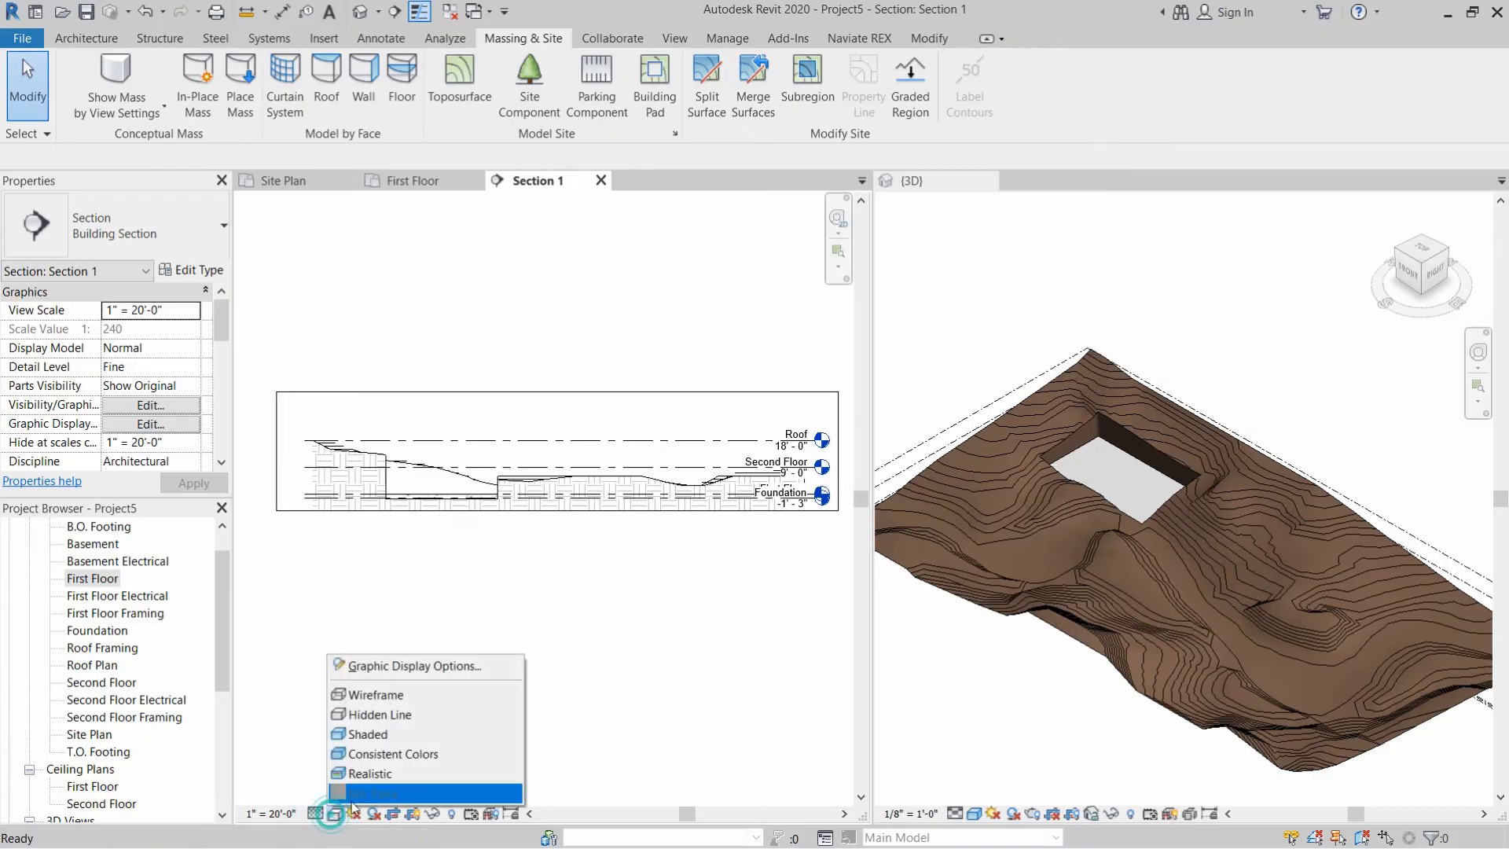
{"action": "left_click", "coordinate": [364, 733]}
{"action": "scroll", "coordinate": [369, 468], "scroll_direction": "up", "scroll_amount": 4}
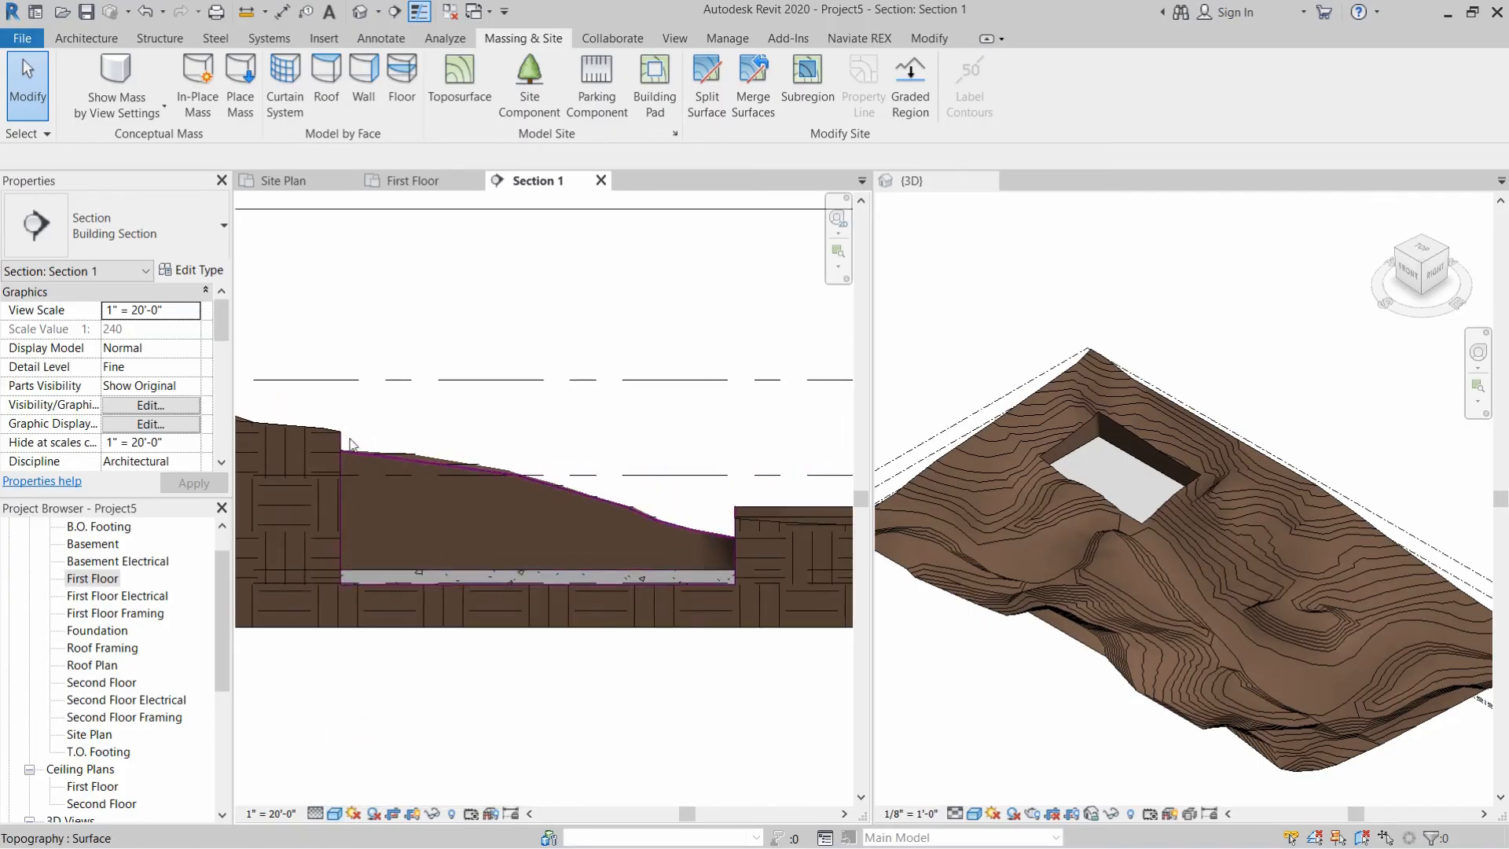
{"action": "scroll", "coordinate": [354, 574], "scroll_direction": "down", "scroll_amount": 1}
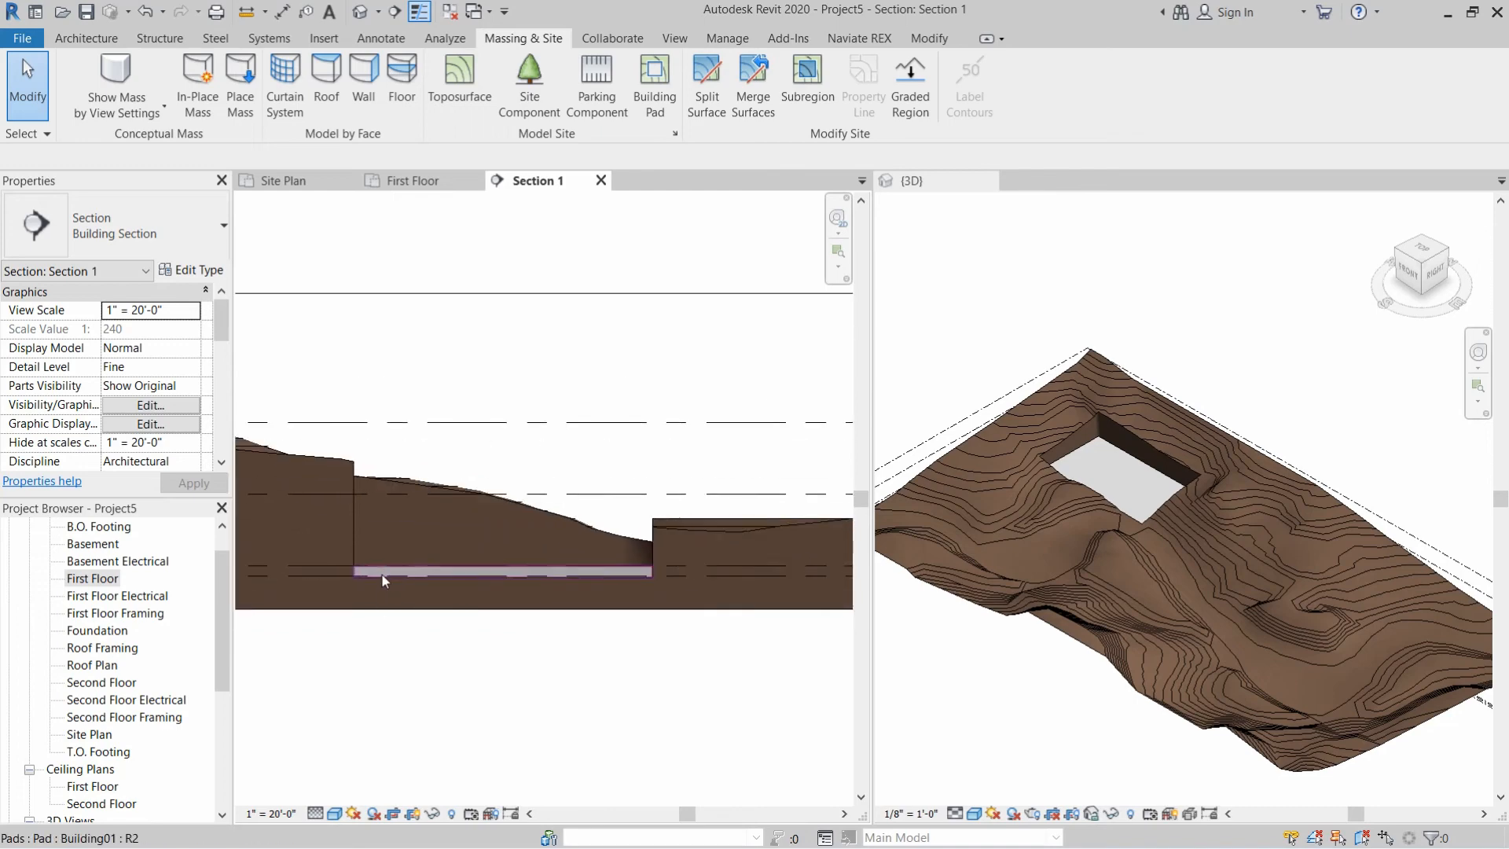
Reassign the building pad to the Second Floor level and inspect it in the 3D view.
{"action": "left_click", "coordinate": [451, 573]}
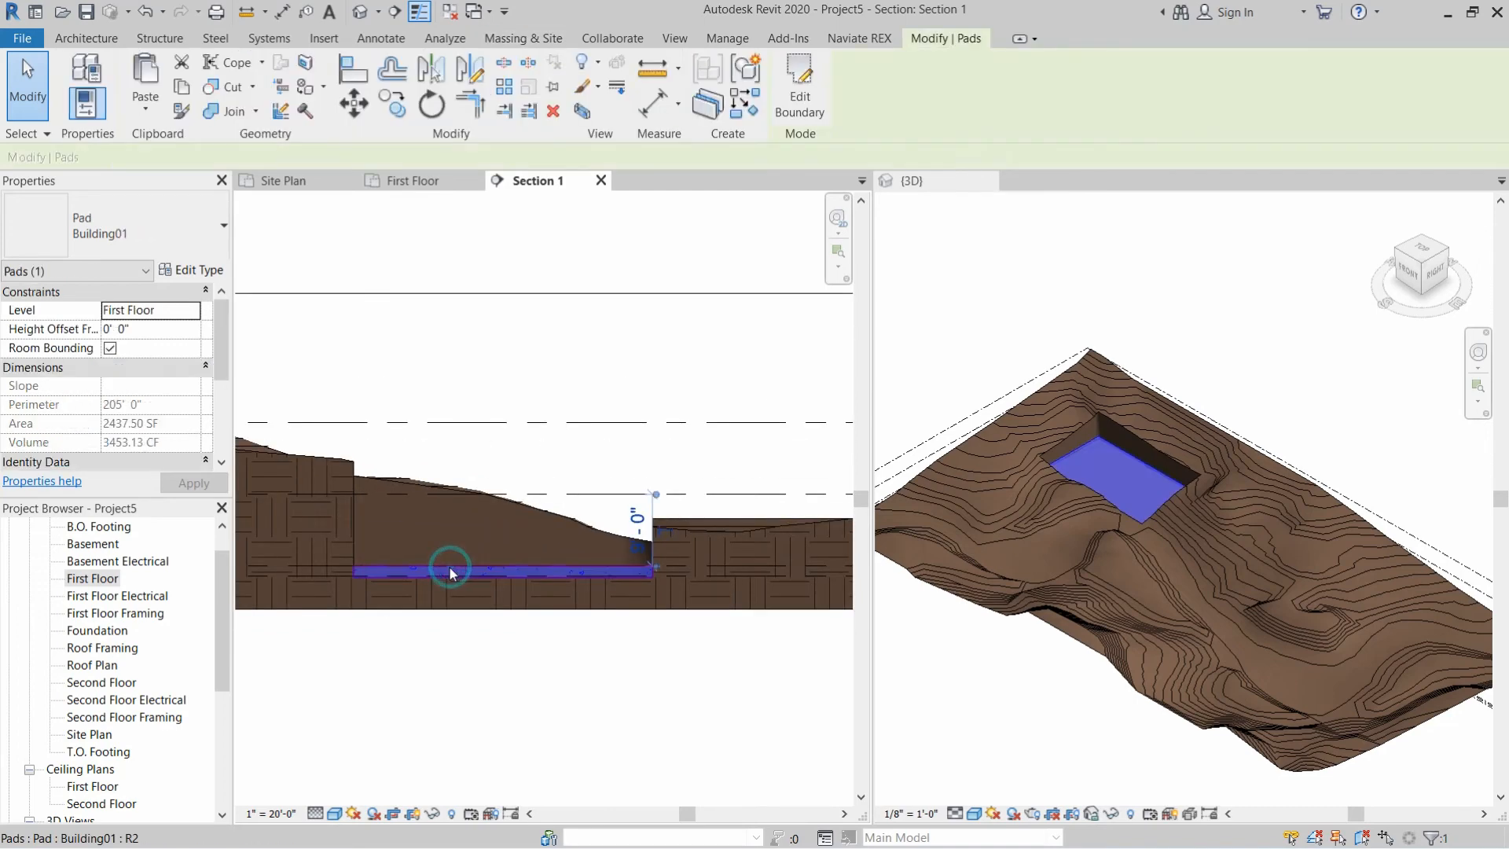
{"action": "left_click", "coordinate": [191, 310]}
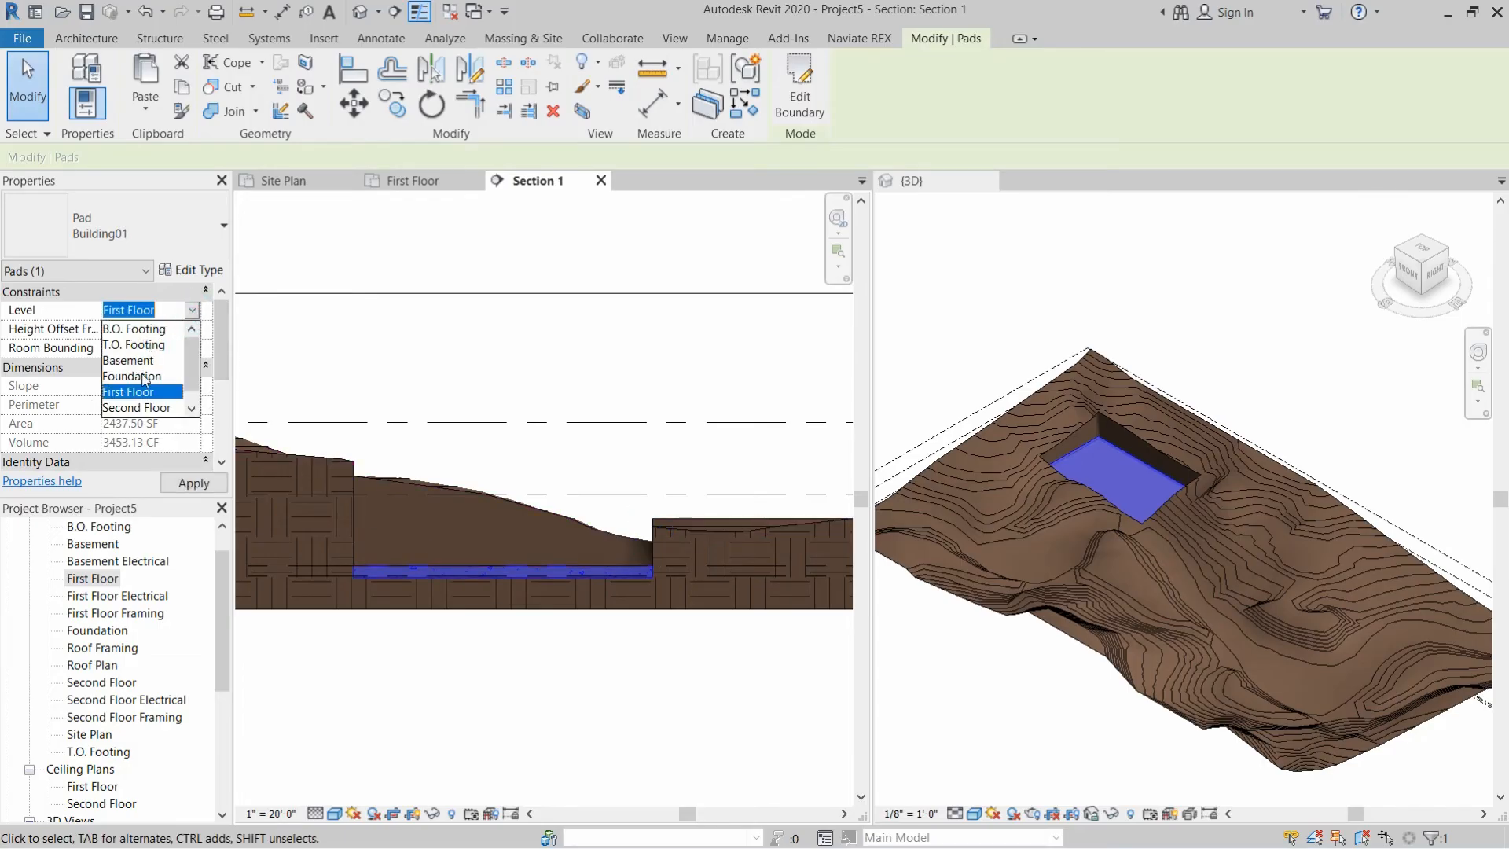
{"action": "left_click", "coordinate": [118, 408]}
{"action": "left_click", "coordinate": [407, 646]}
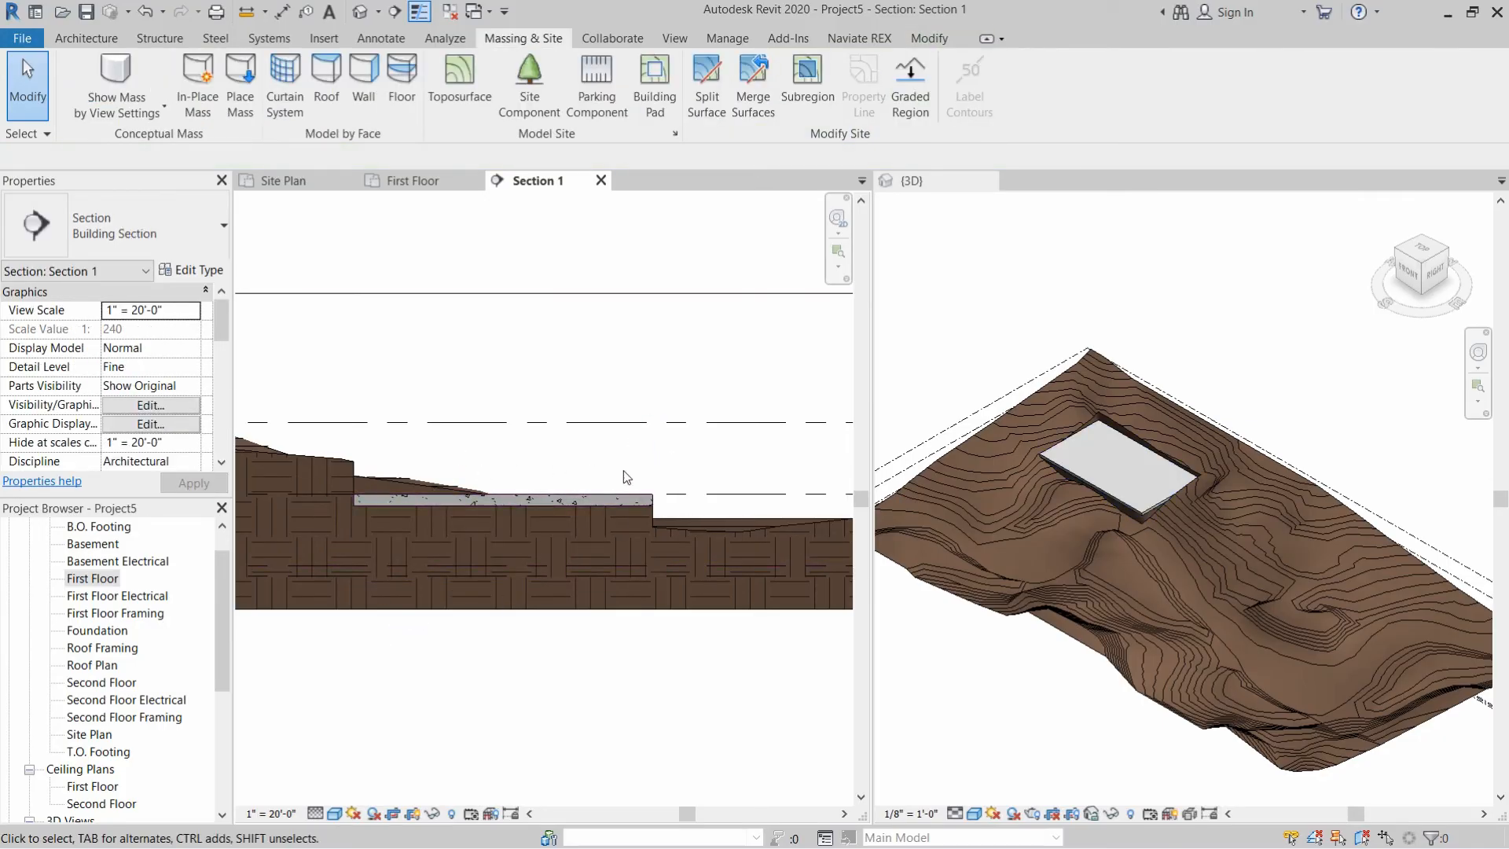
{"action": "scroll", "coordinate": [1054, 481], "scroll_direction": "up", "scroll_amount": 5}
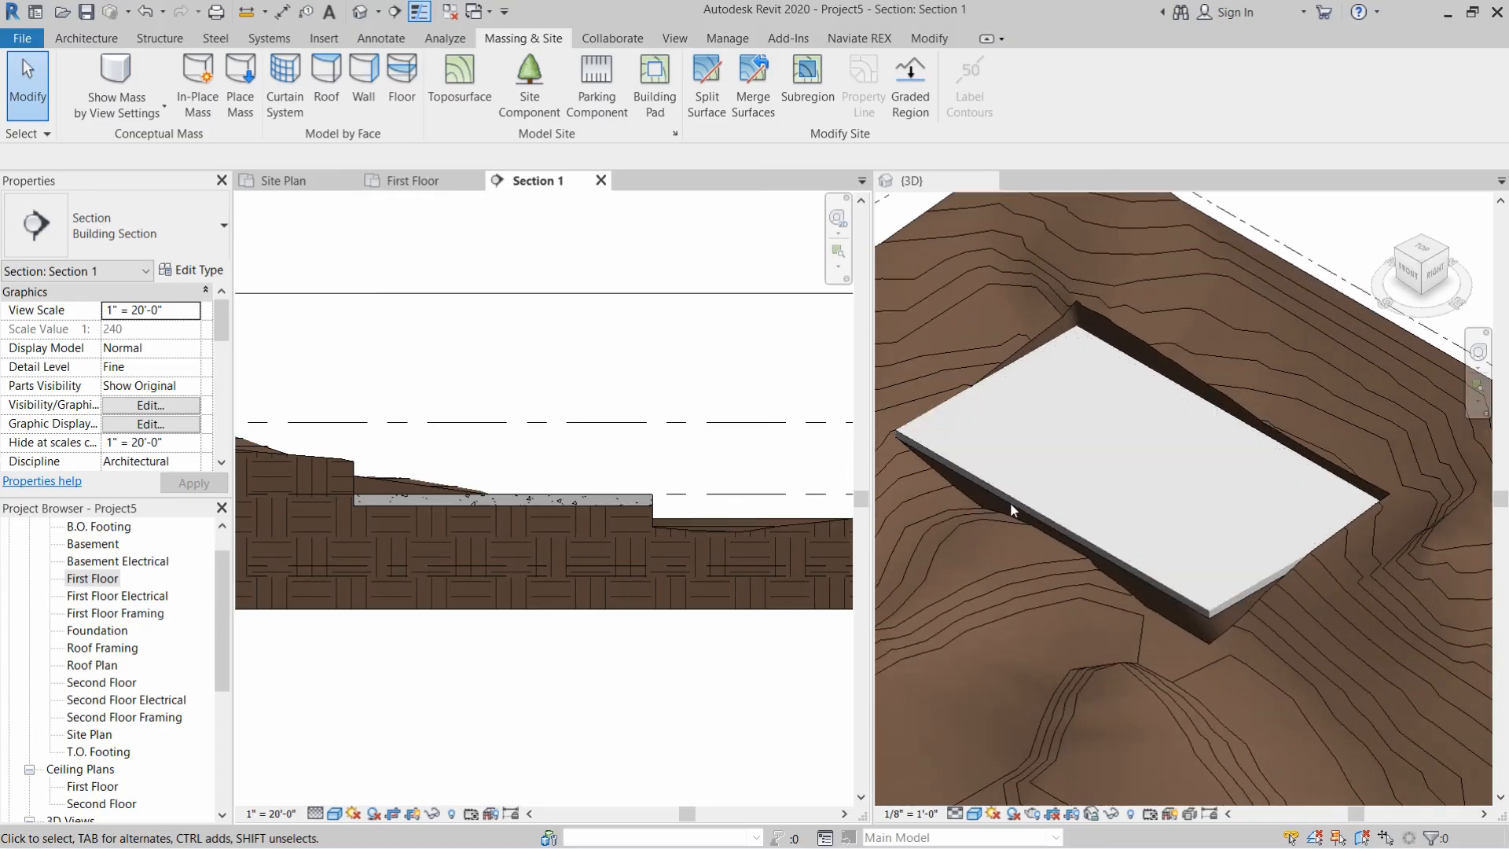